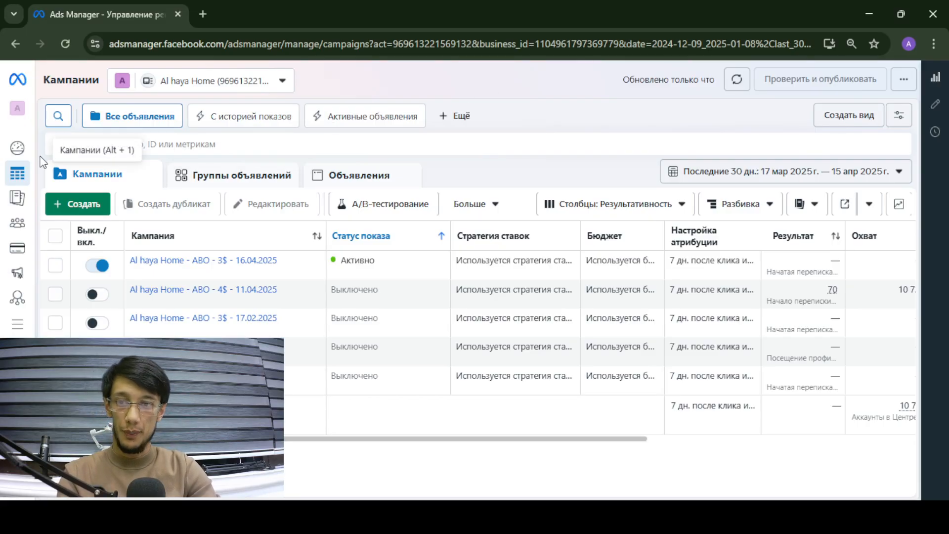
# Create a new auction campaign with the "Вовлеченность" objective, using the manual campaign configuration.
pyautogui.click(80, 205)
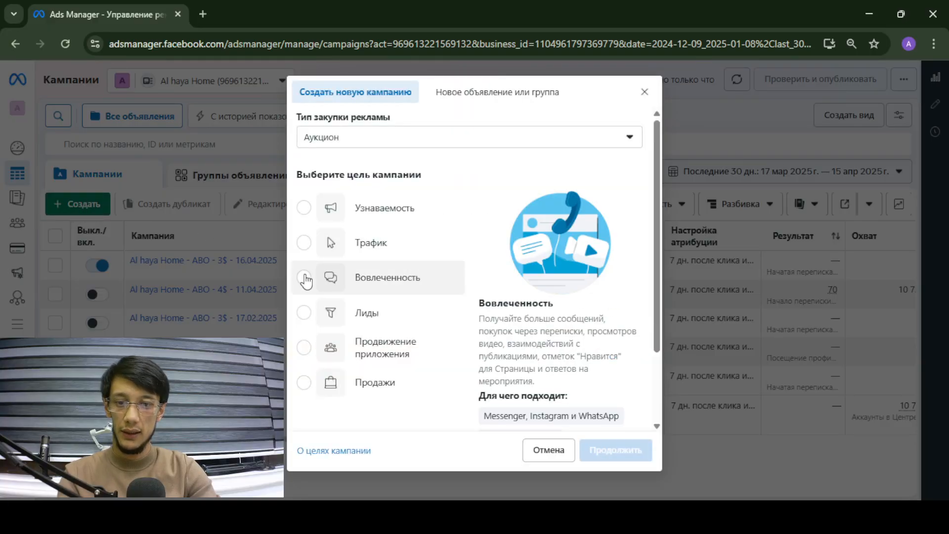
pyautogui.click(305, 278)
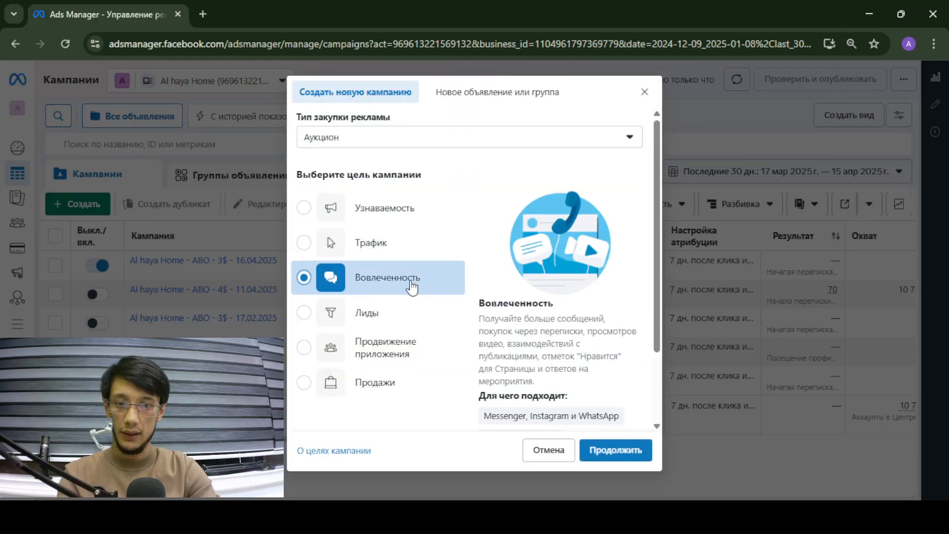
pyautogui.click(616, 452)
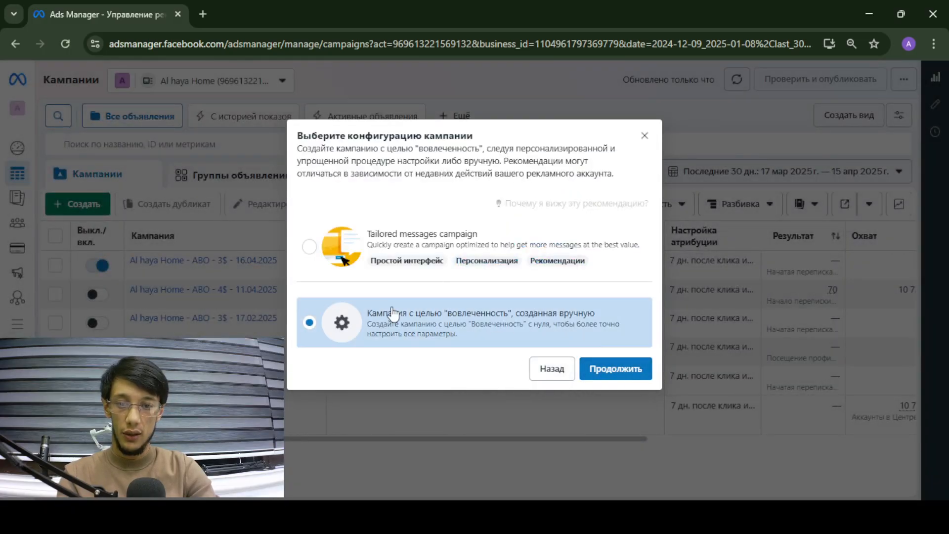
pyautogui.click(627, 370)
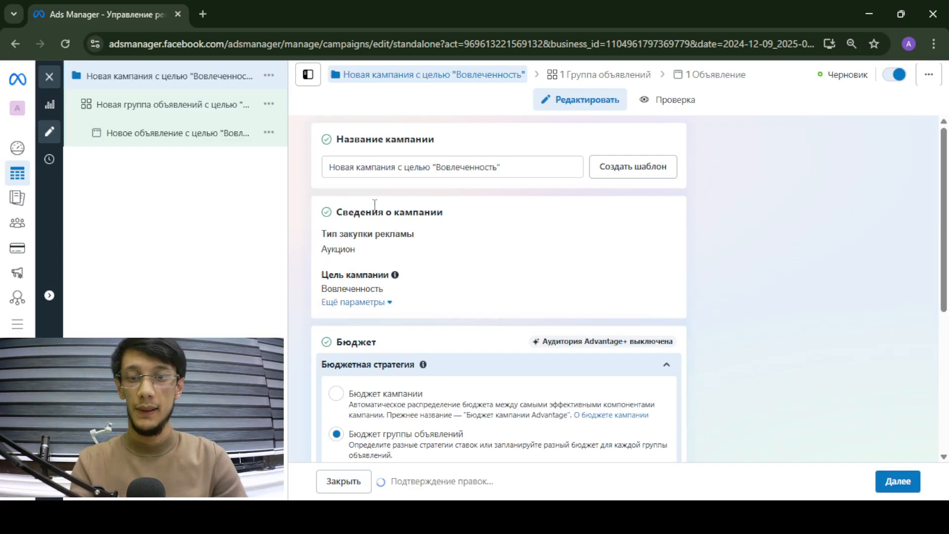
# Name the campaign "SMS - ABO - 16.04.2025" and continue to the ad group settings.
pyautogui.click(405, 167)
pyautogui.press('BackSpace')
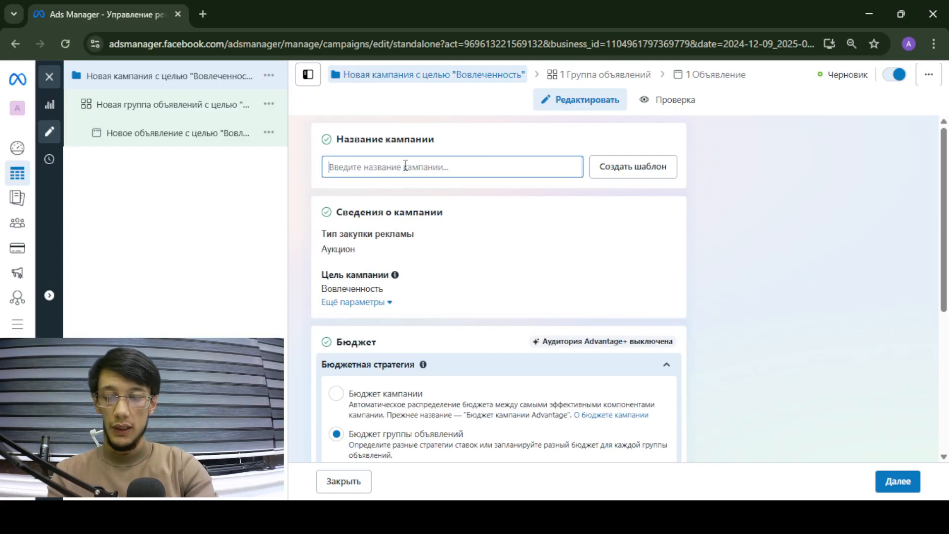
pyautogui.write('SMS -')
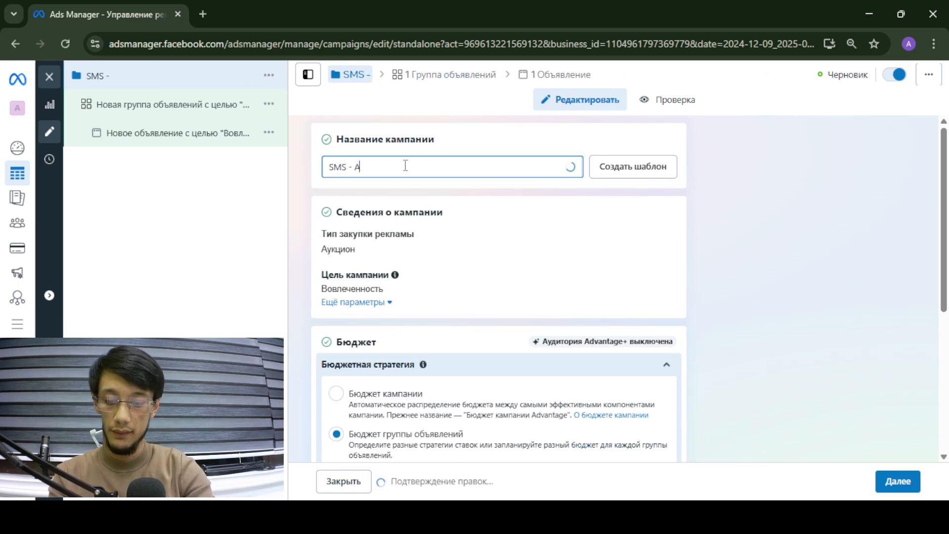
pyautogui.write(' ABO - ')
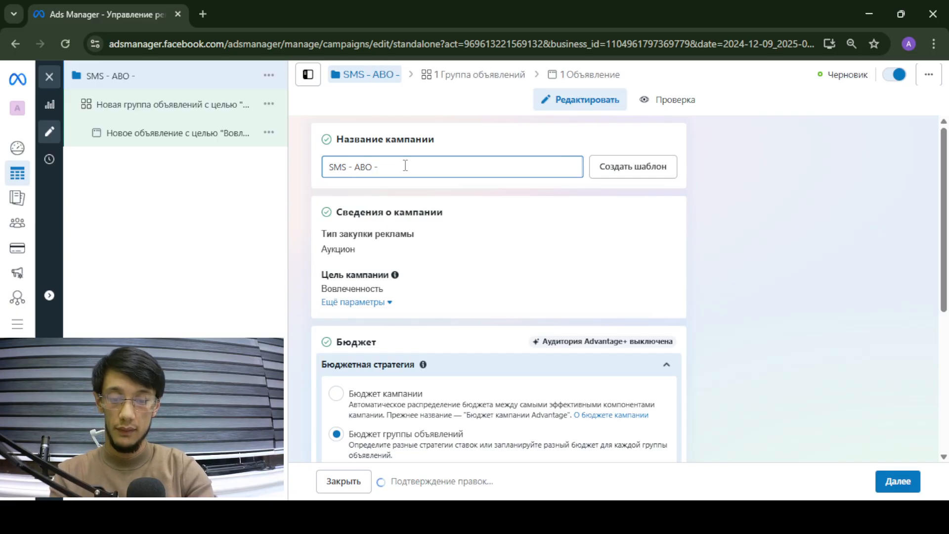
pyautogui.write('16')
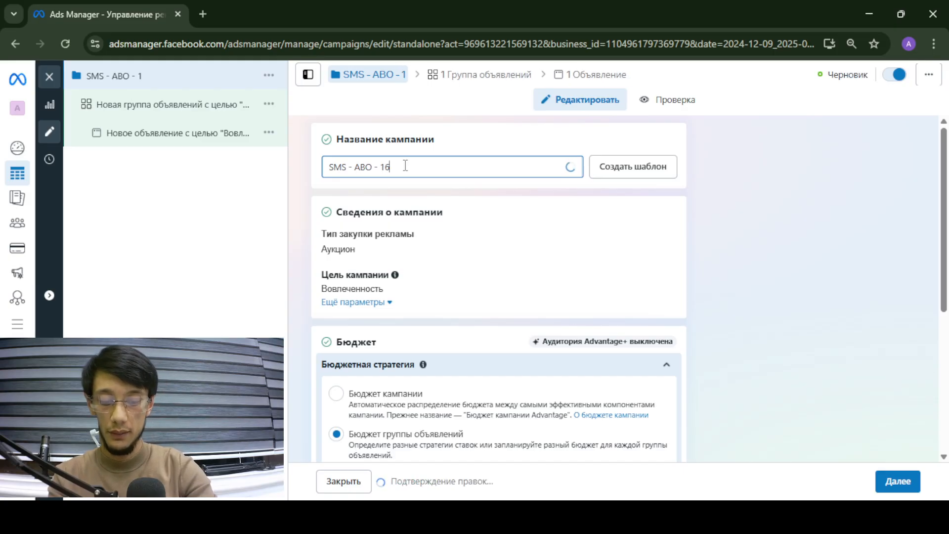
pyautogui.write('.04.2025')
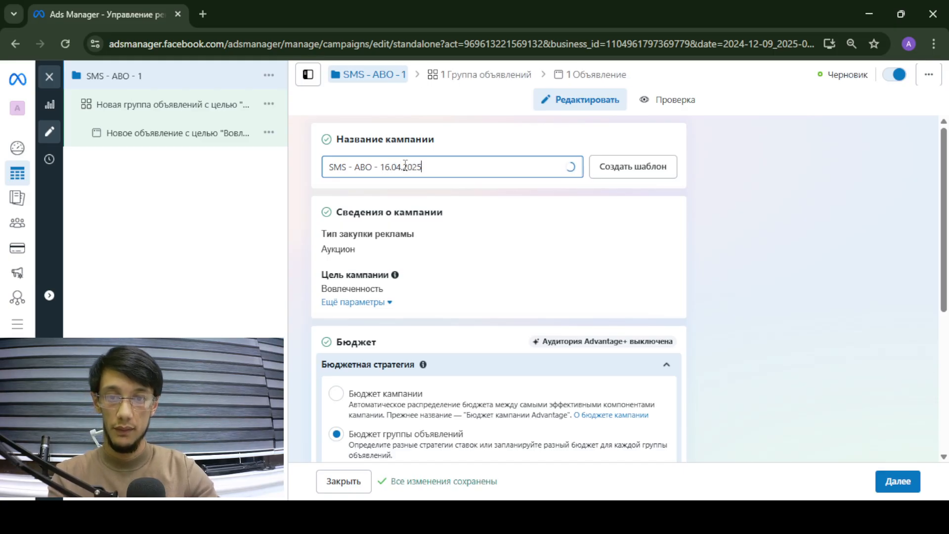
pyautogui.scroll(-5, 712, 208)
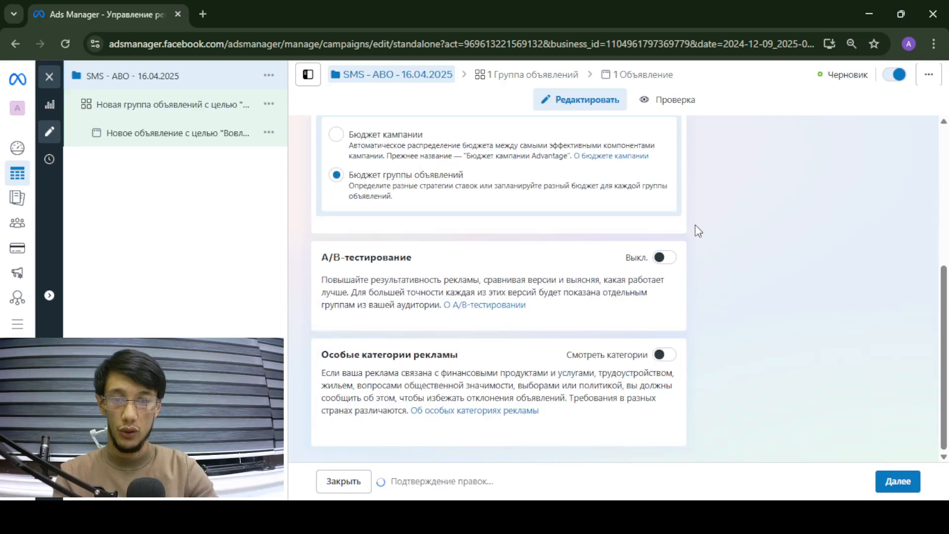
pyautogui.scroll(5, 698, 231)
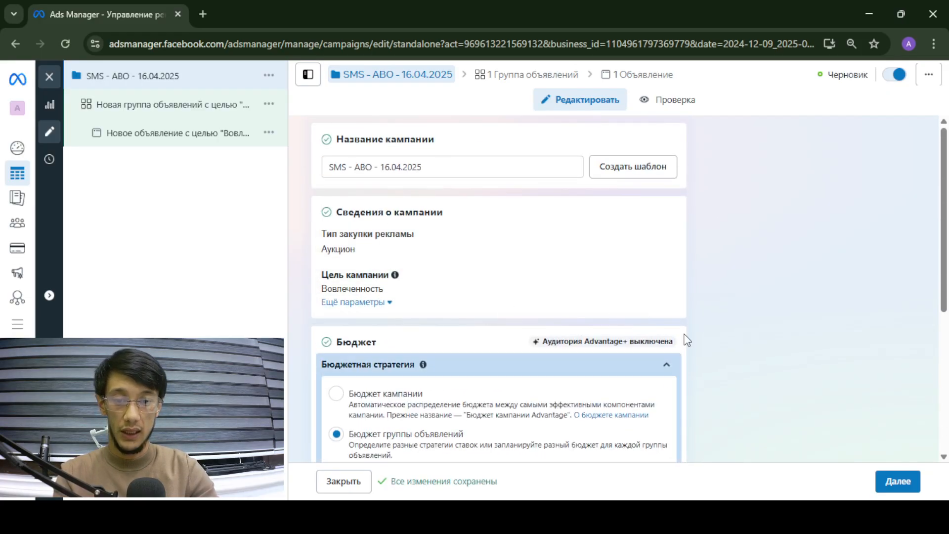
pyautogui.scroll(-5, 683, 321)
pyautogui.click(891, 482)
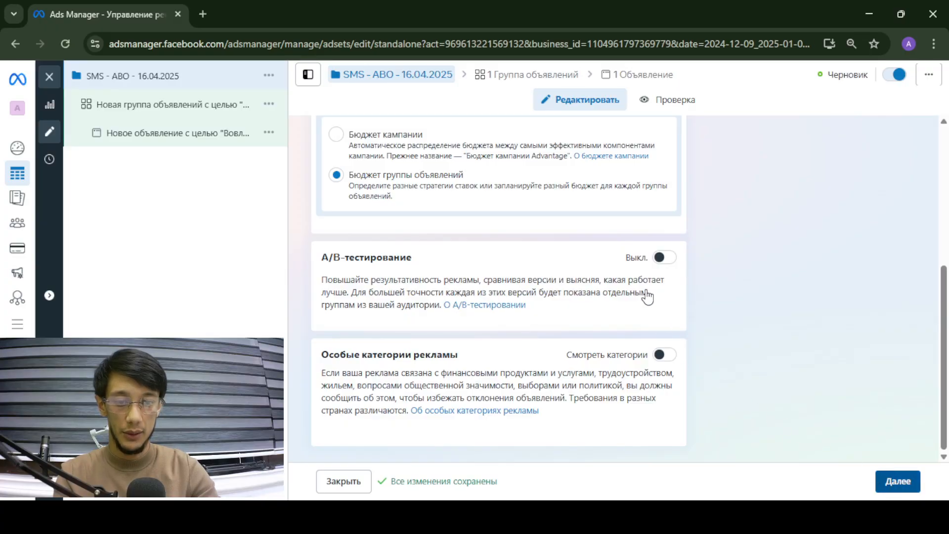
# Name the ad group "SMS Tashkent - 18-35 - IG - ALLG".
pyautogui.tripleClick(502, 171)
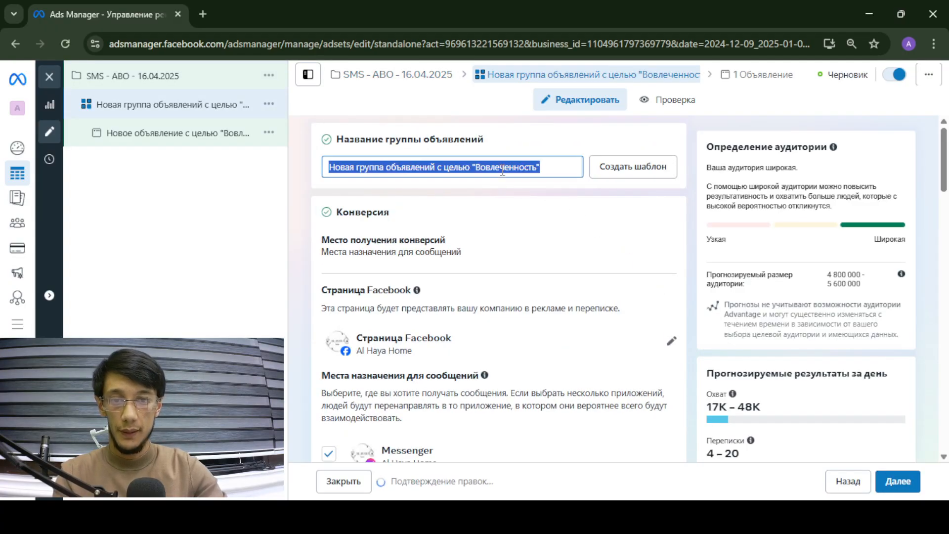
pyautogui.write('SMS')
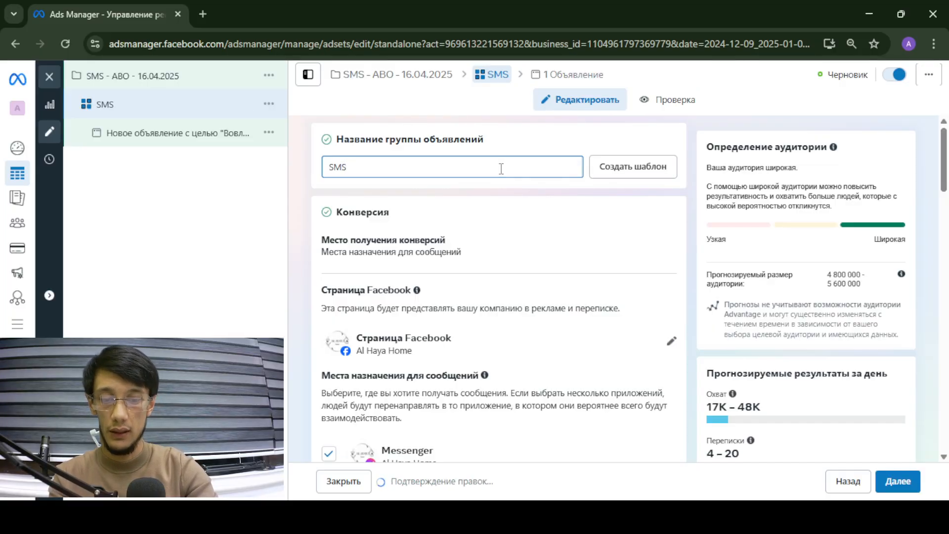
pyautogui.write(' An')
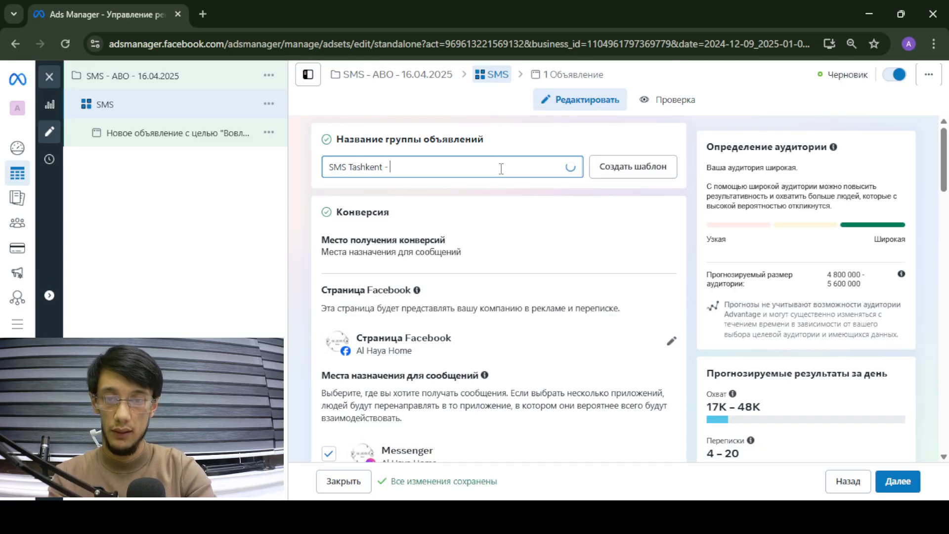
pyautogui.write('shkent - 18')
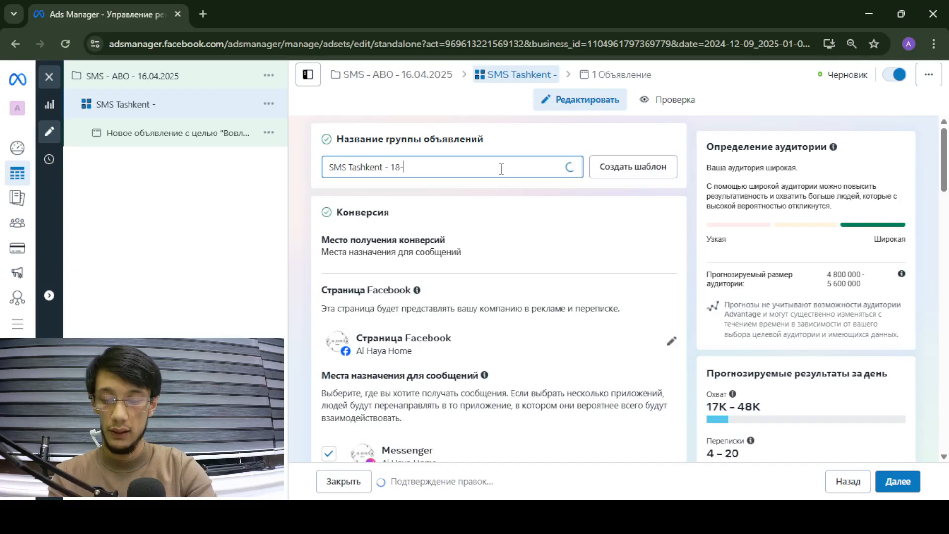
pyautogui.write('-35')
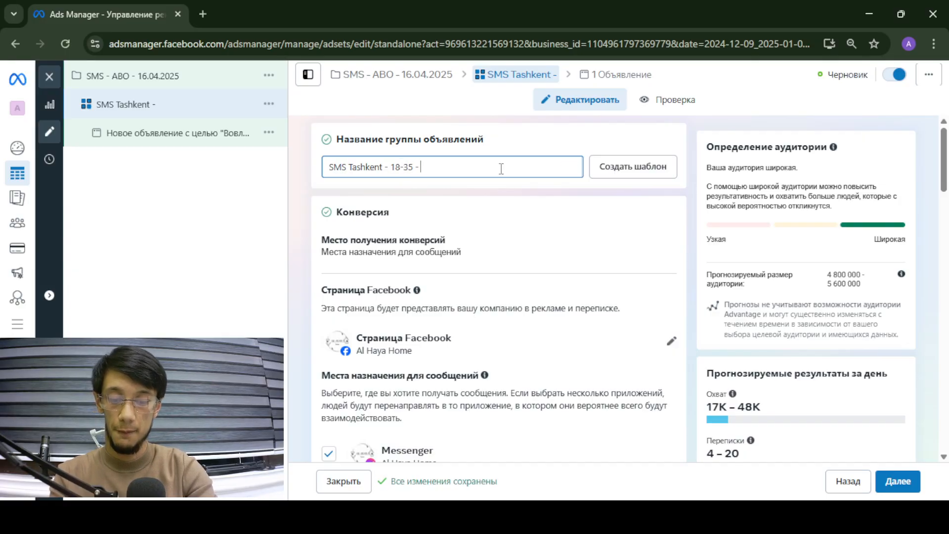
pyautogui.write(' - IG - ALLG')
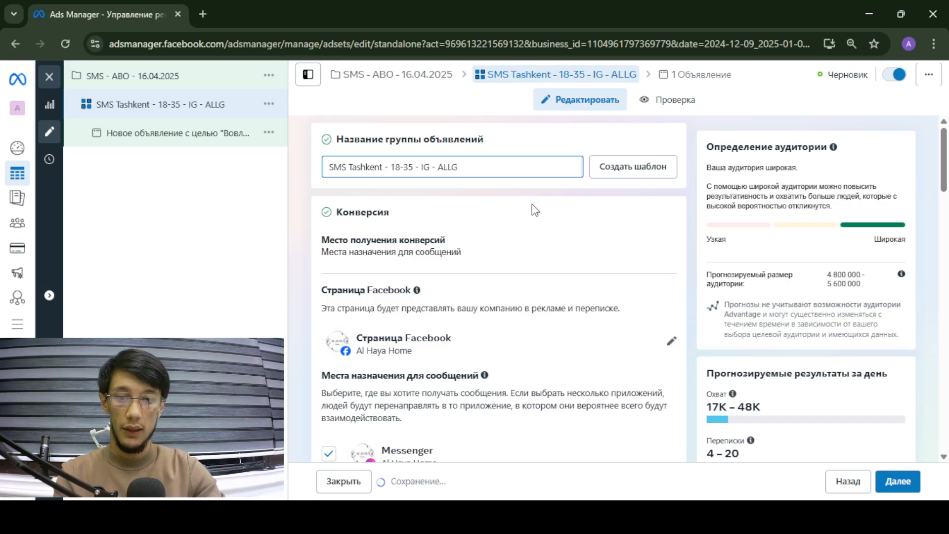
pyautogui.click(534, 206)
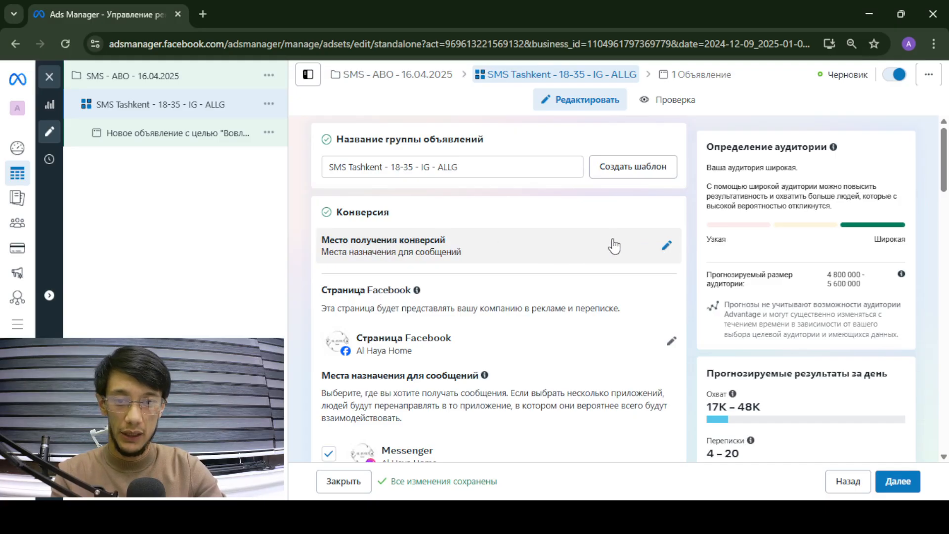
# Expand the ad group's conversion location options and review them together with the Facebook page, message destinations and performance goal.
pyautogui.click(667, 246)
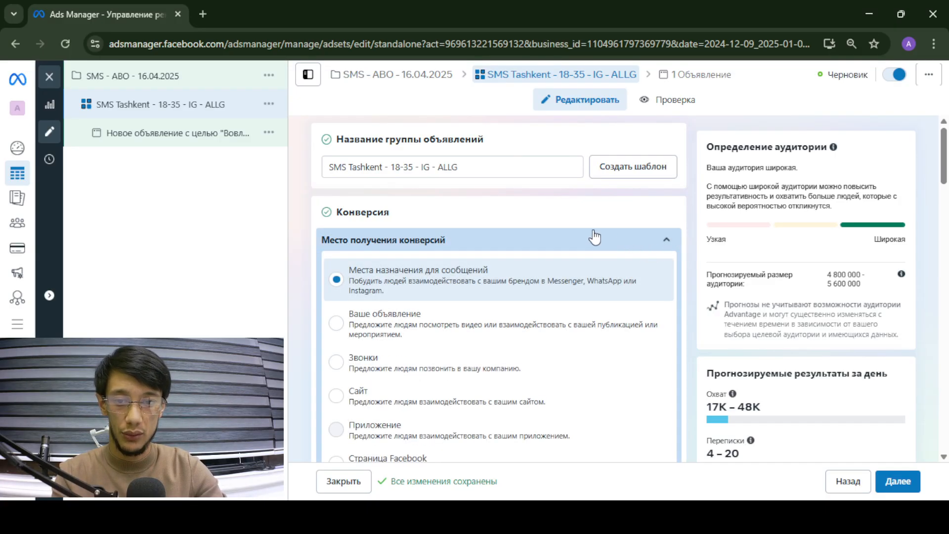
pyautogui.scroll(-1, 562, 218)
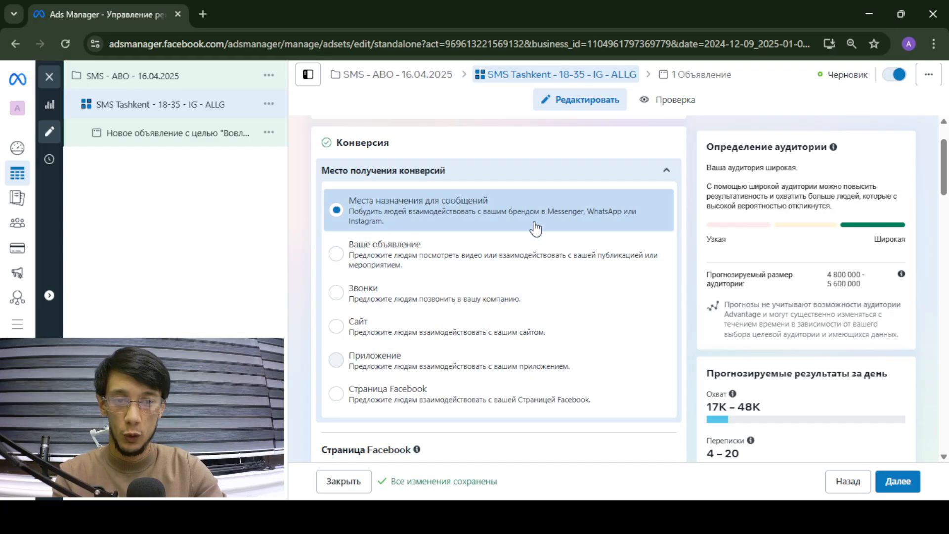
pyautogui.scroll(-4, 689, 197)
pyautogui.scroll(-3, 690, 200)
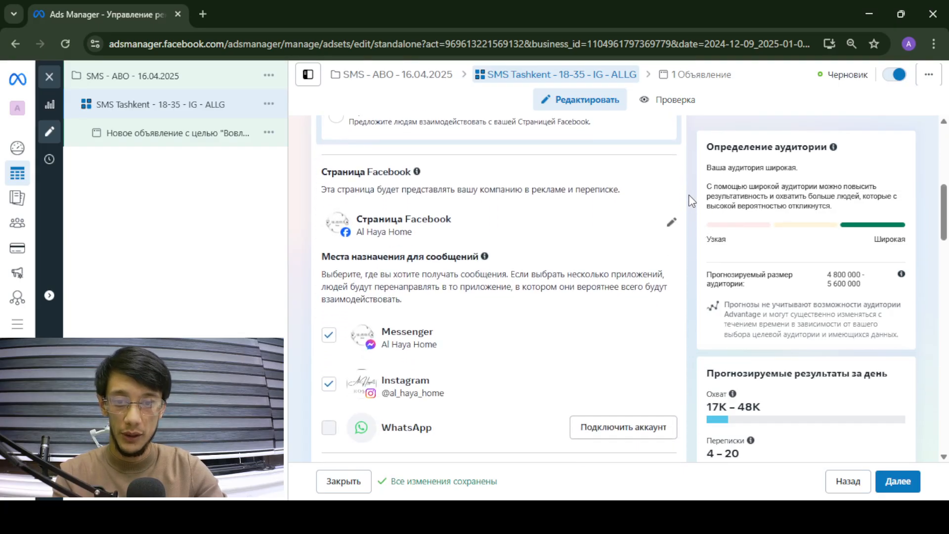
pyautogui.scroll(1, 690, 200)
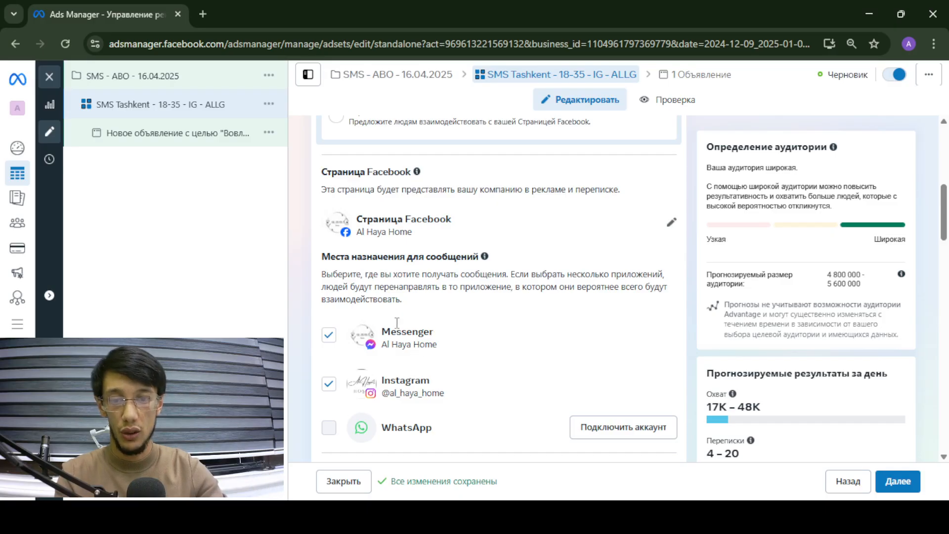
pyautogui.scroll(-1, 405, 376)
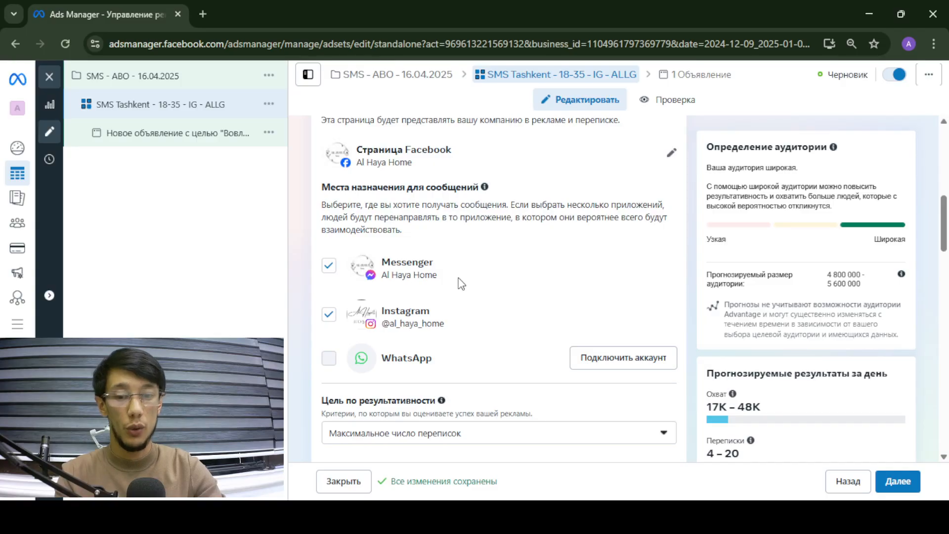
pyautogui.scroll(-2, 461, 283)
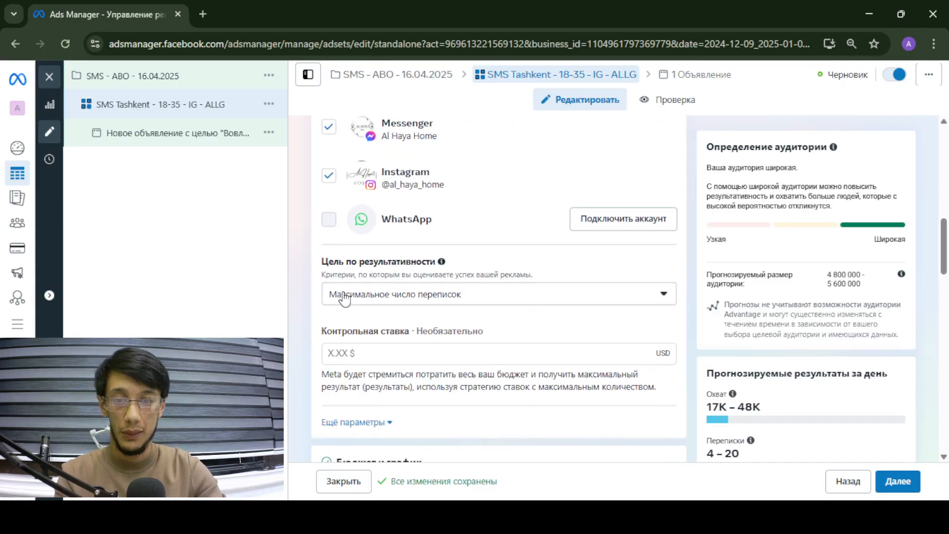
# Set the ad group's daily budget to 4 $.
pyautogui.scroll(-5, 488, 300)
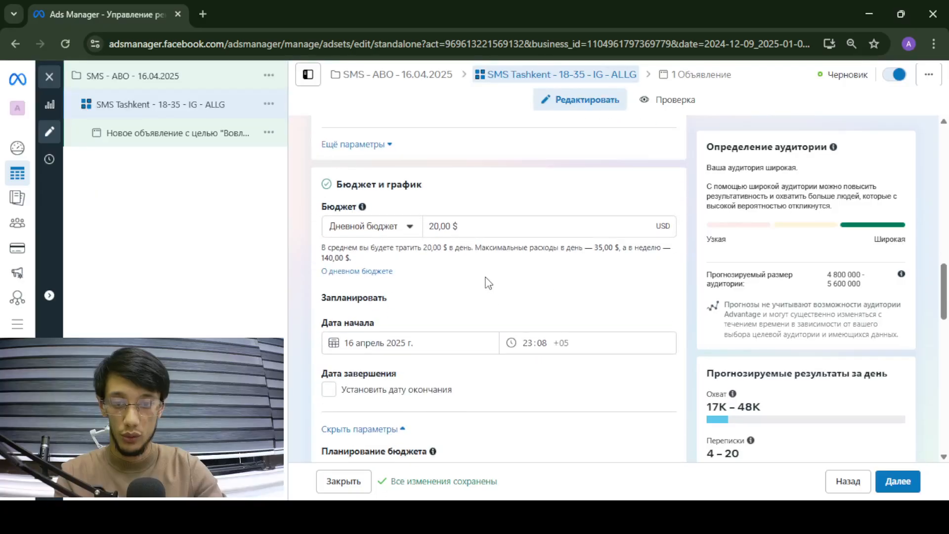
pyautogui.doubleClick(435, 226)
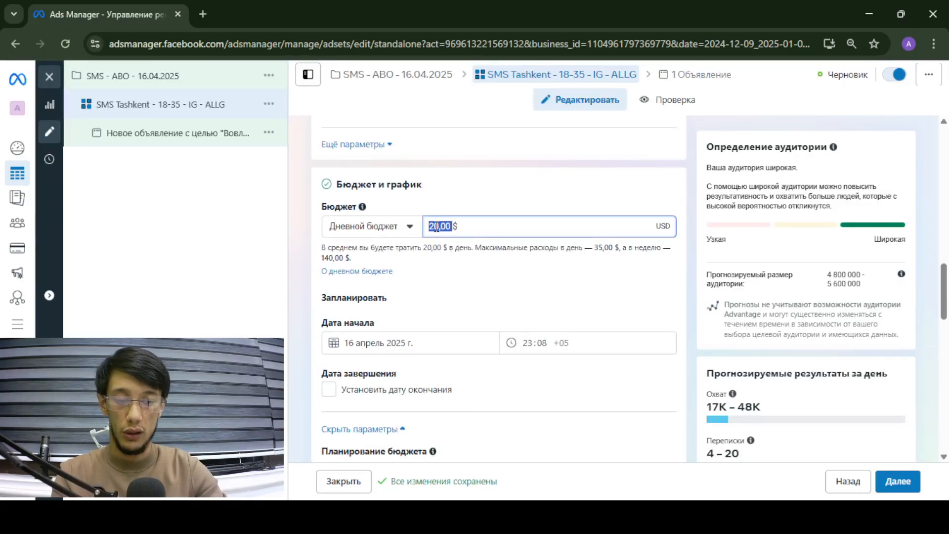
pyautogui.click(437, 227)
pyautogui.press('BackSpace')
pyautogui.press('BackSpace')
pyautogui.write('4')
pyautogui.click(524, 194)
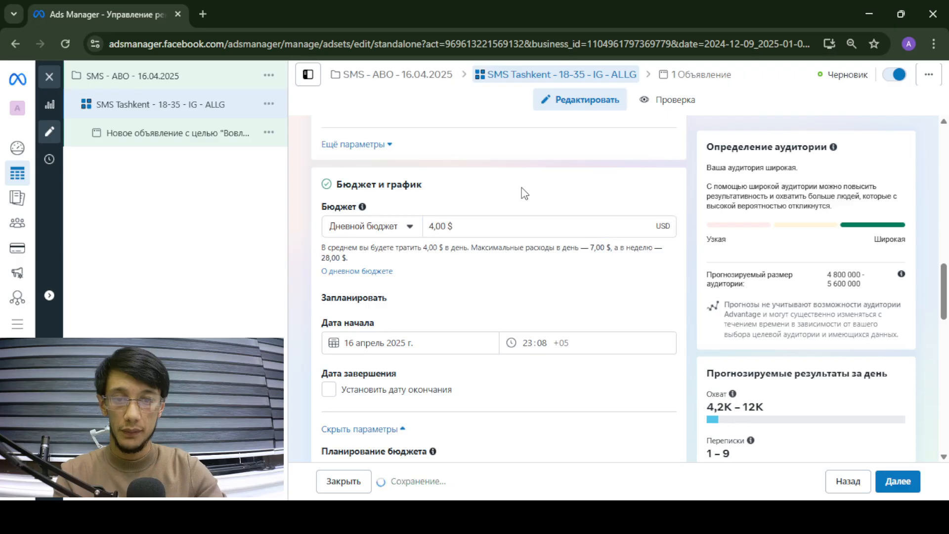
# Switch the audience from Advantage+ to the original audience settings and confirm using the original audience.
pyautogui.scroll(-5, 523, 193)
pyautogui.scroll(-12, 488, 190)
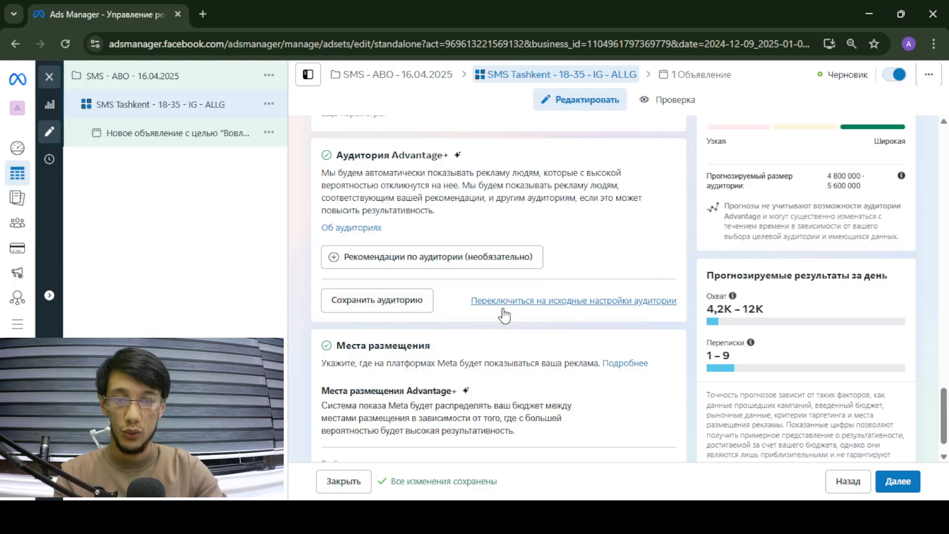
pyautogui.click(556, 301)
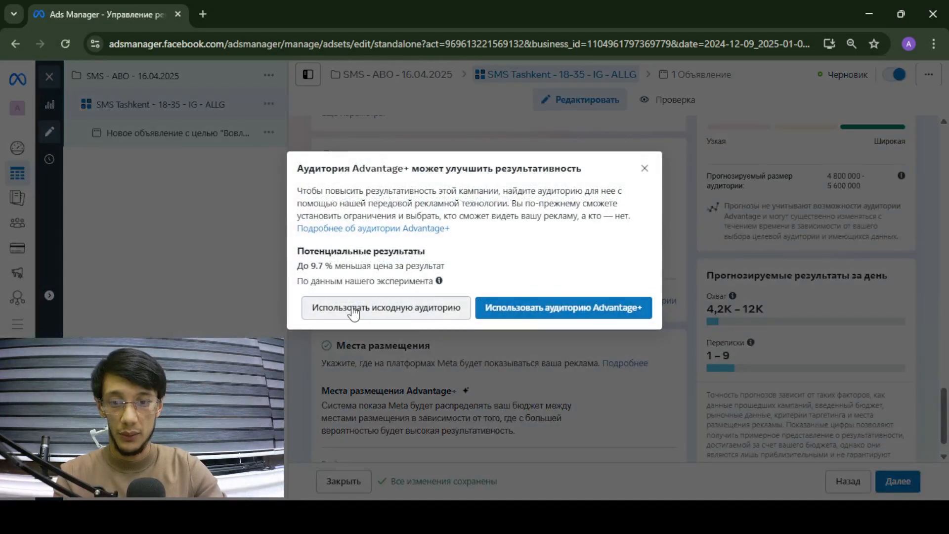
pyautogui.click(389, 313)
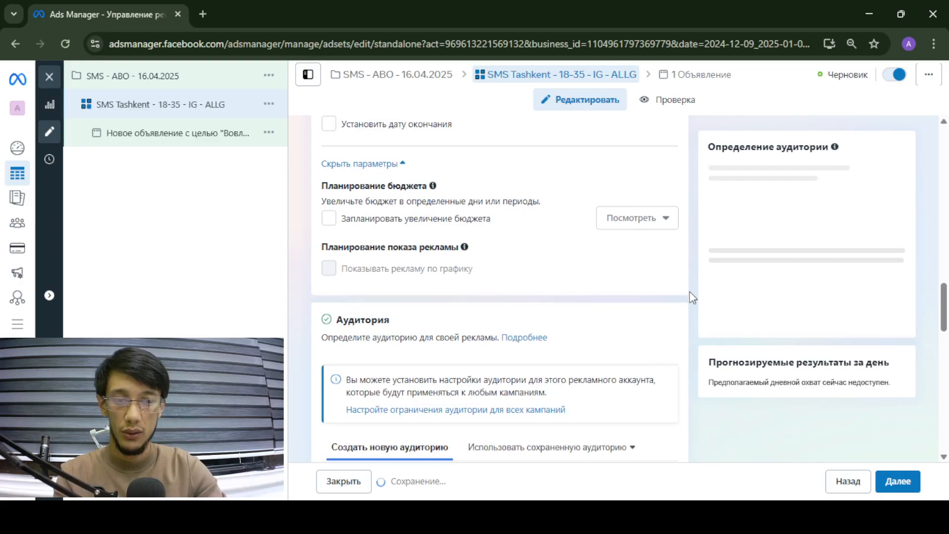
# Search the audience locations for "tashkent re" and include the city Ташкент in place of Узбекистан.
pyautogui.scroll(-5, 671, 291)
pyautogui.scroll(-9, 662, 293)
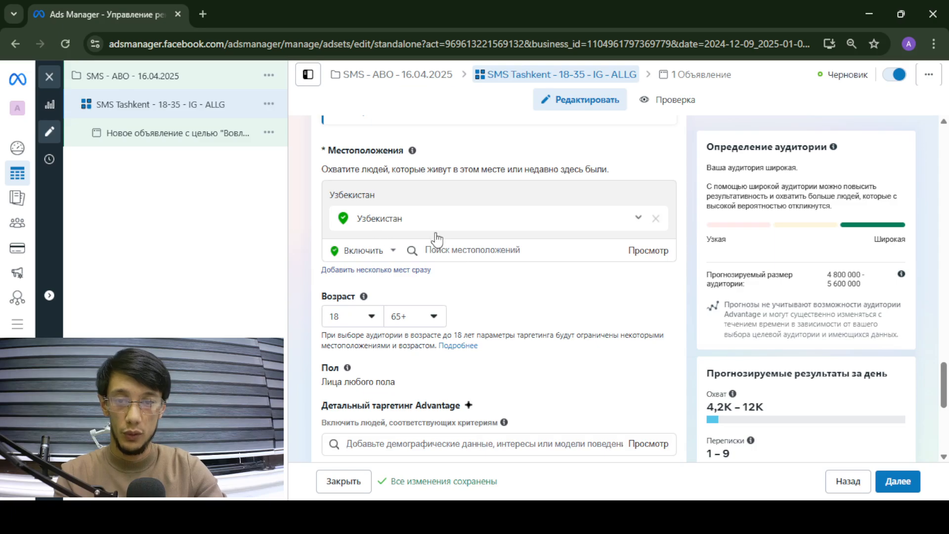
pyautogui.click(448, 249)
pyautogui.write('tash')
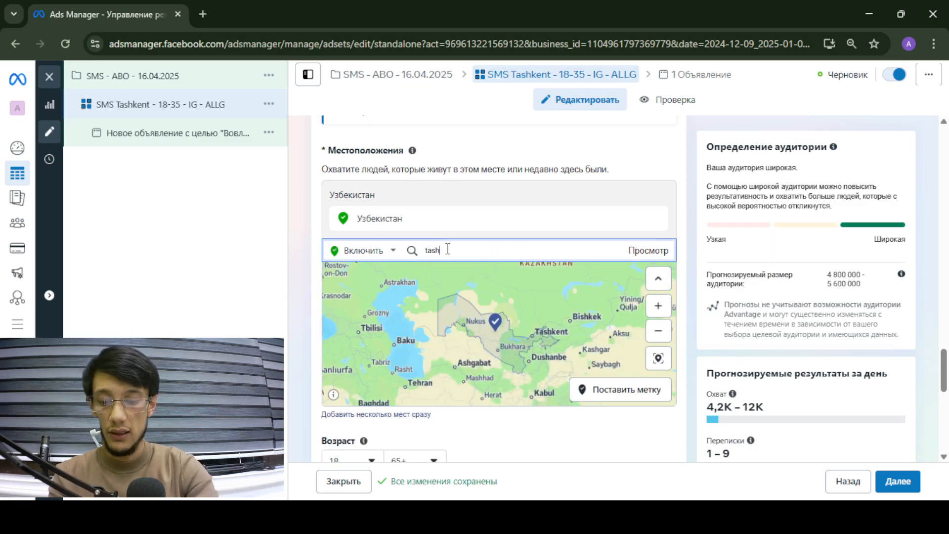
pyautogui.write('kent re')
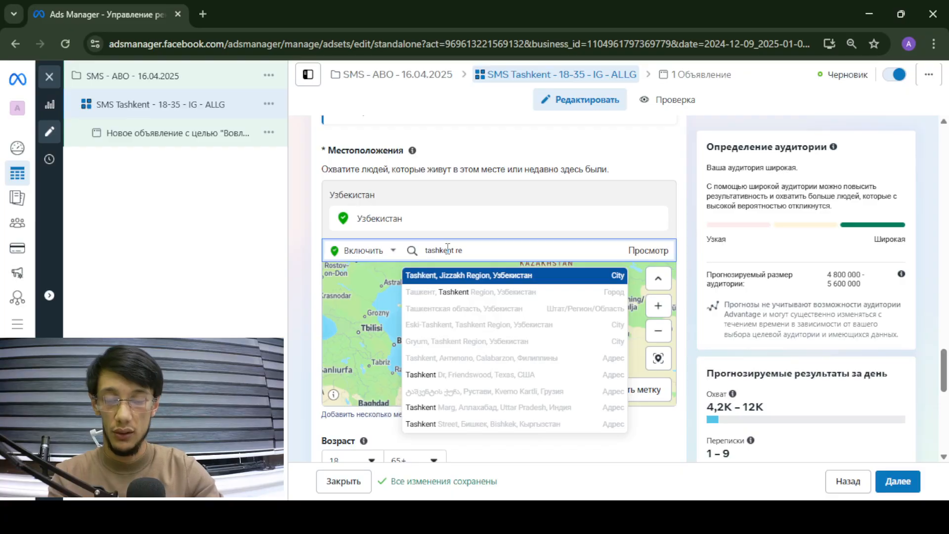
pyautogui.click(478, 279)
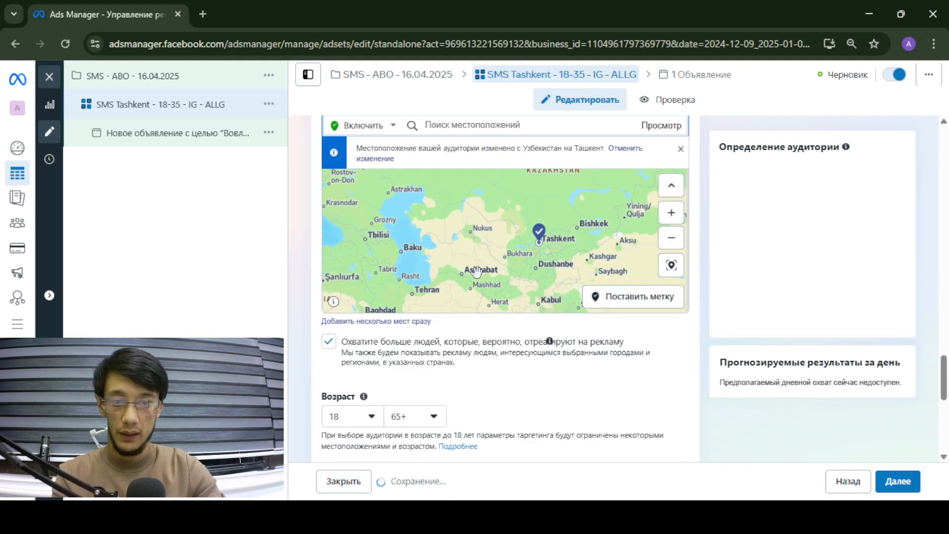
# Reduce the radius around Ташкент to 17 km and set the maximum audience age to 35.
pyautogui.click(509, 218)
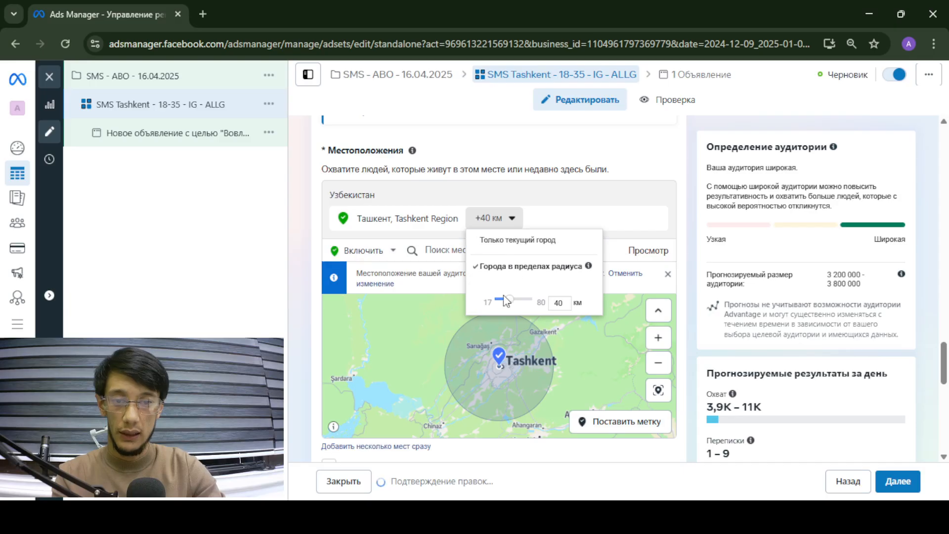
pyautogui.click(648, 243)
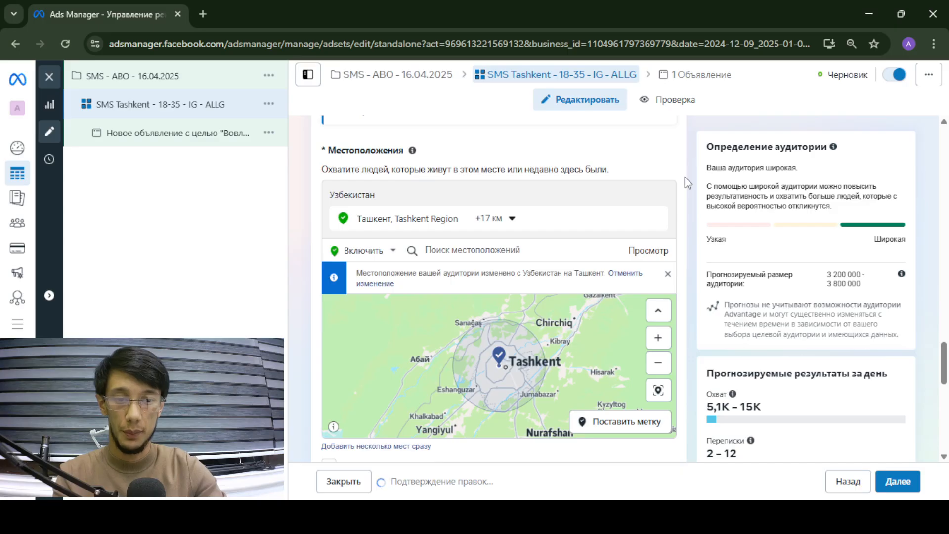
pyautogui.scroll(-5, 684, 176)
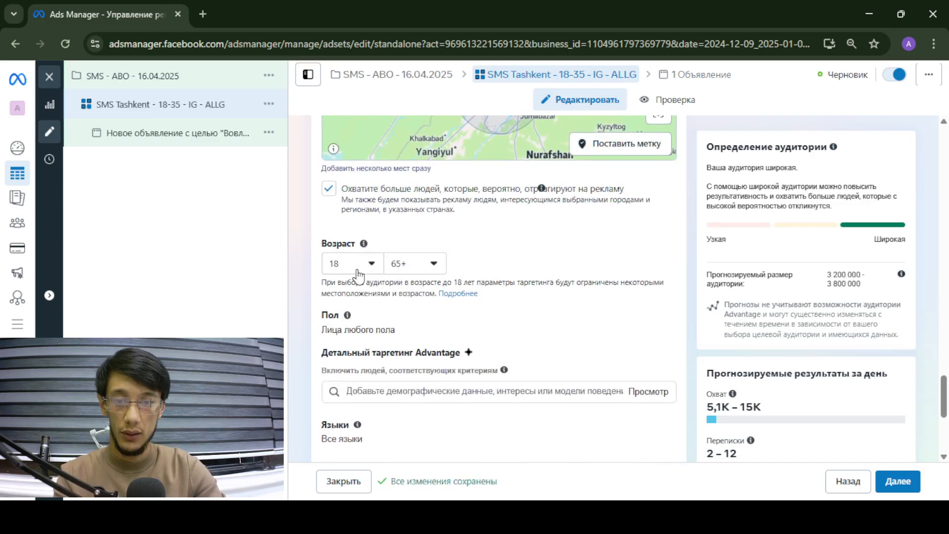
pyautogui.click(426, 265)
pyautogui.scroll(10, 423, 331)
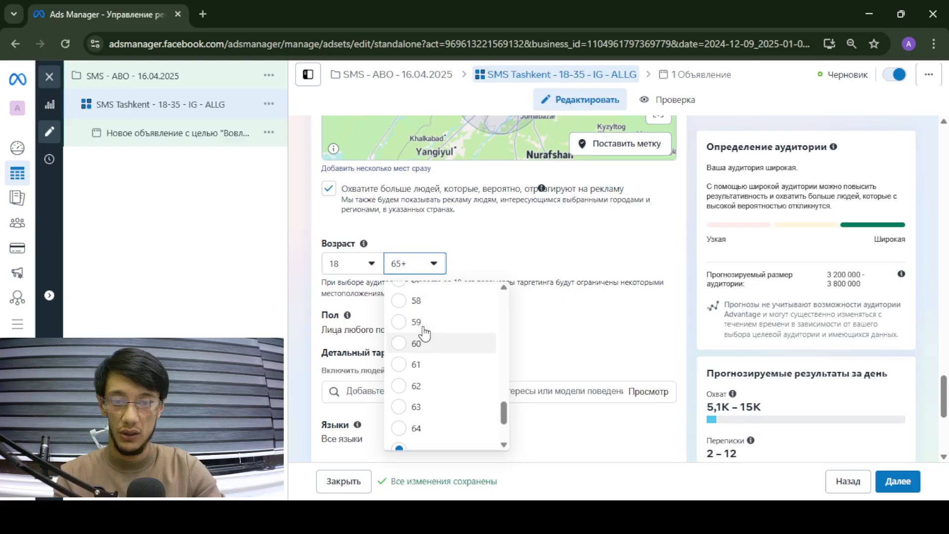
pyautogui.click(420, 330)
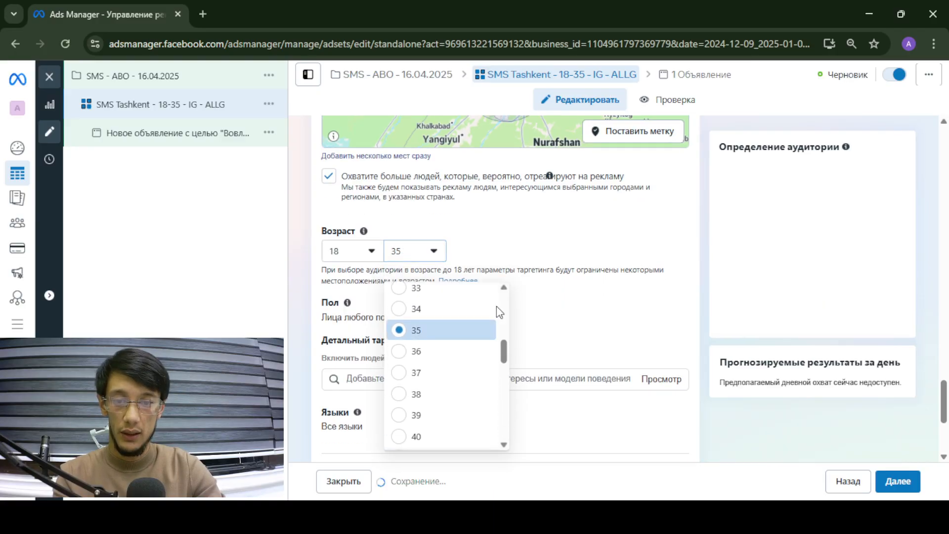
# Examine the audience's gender options, the detailed targeting field and the saved audiences list.
pyautogui.scroll(-1, 647, 257)
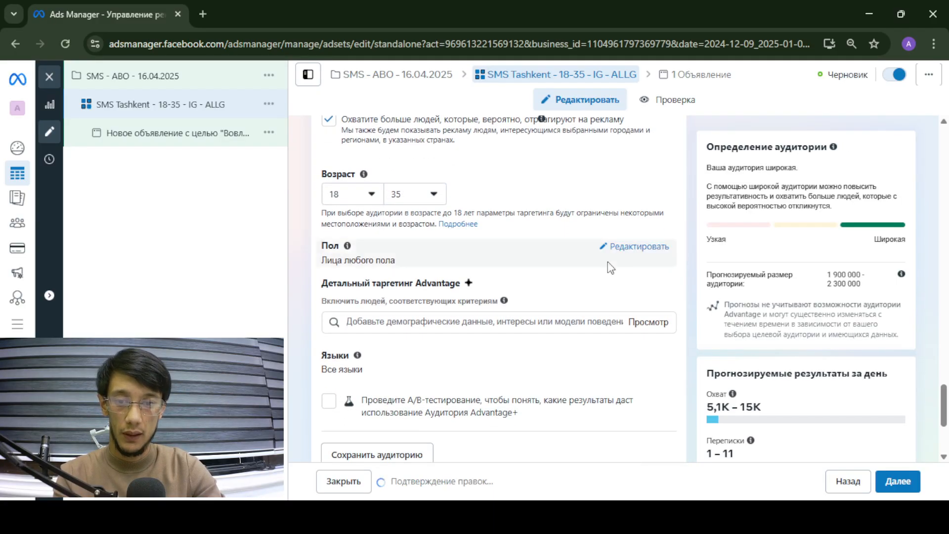
pyautogui.click(620, 250)
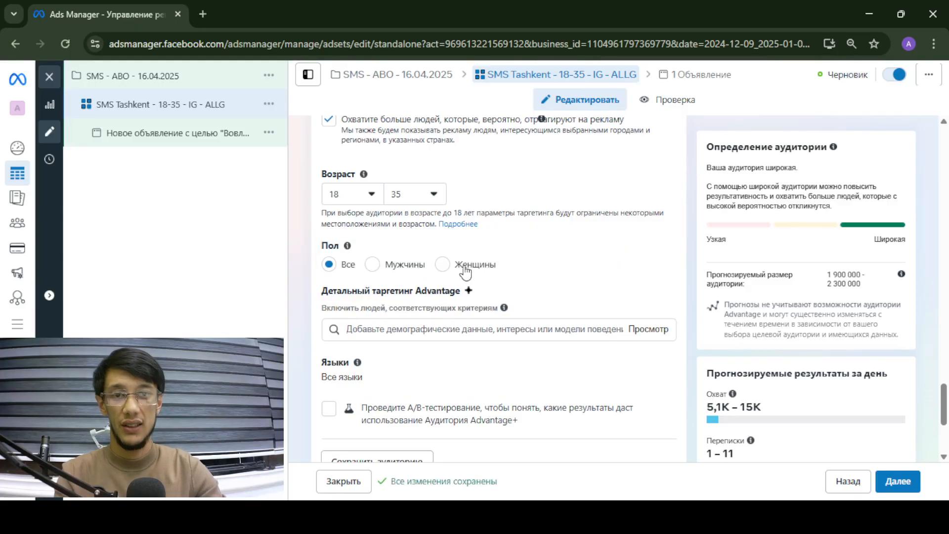
pyautogui.click(427, 330)
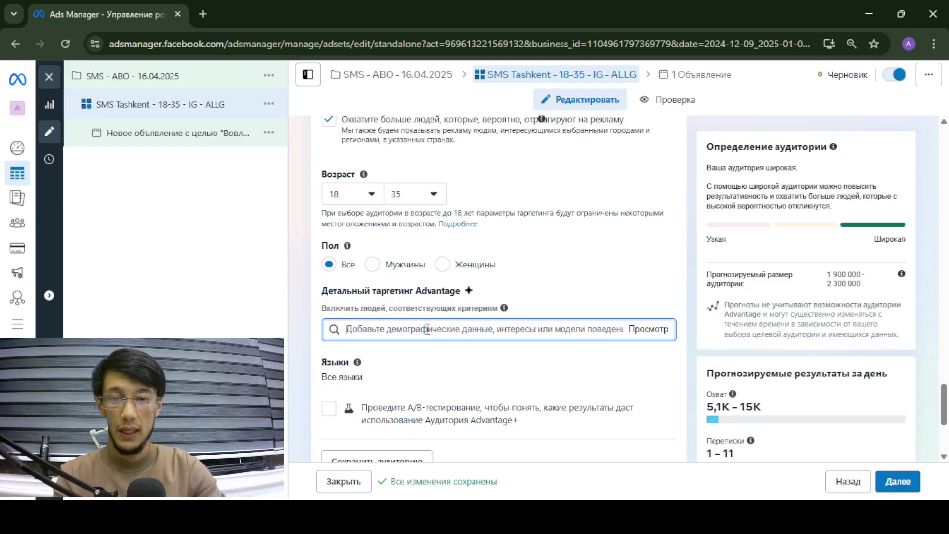
pyautogui.scroll(-1, 427, 329)
pyautogui.scroll(4, 426, 329)
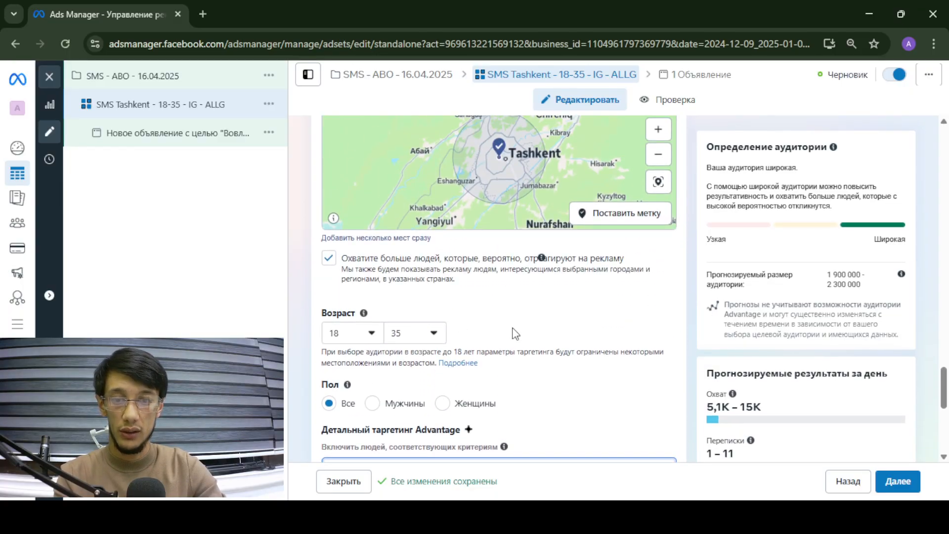
pyautogui.scroll(8, 512, 331)
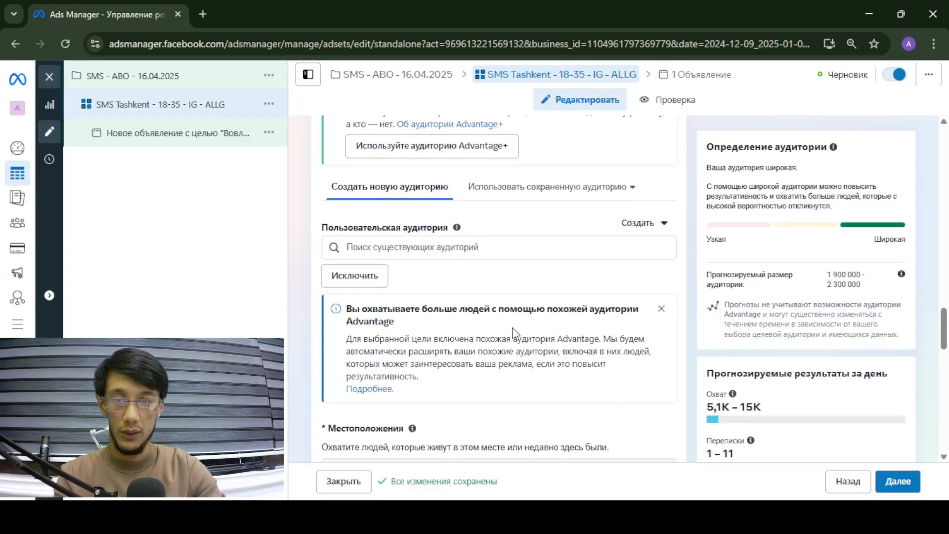
pyautogui.scroll(2, 512, 329)
pyautogui.click(542, 260)
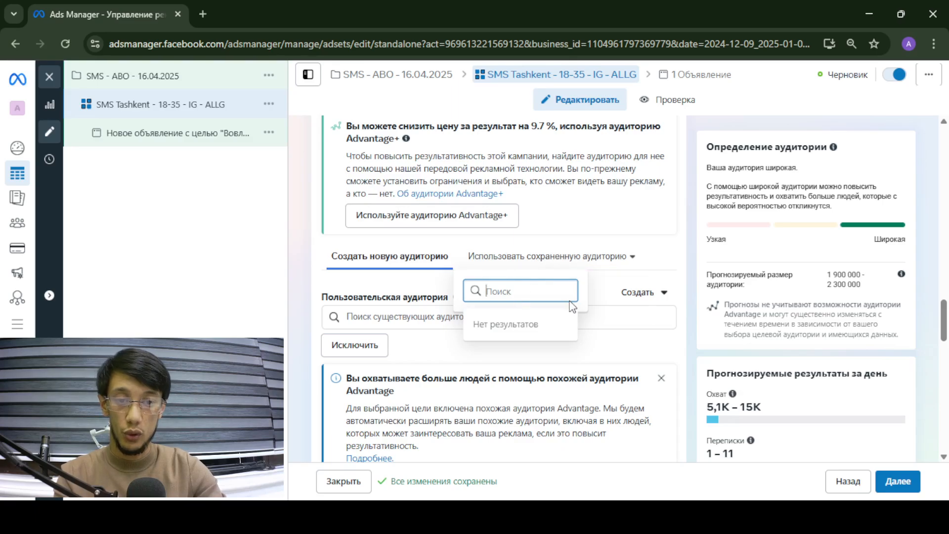
pyautogui.scroll(-10, 692, 287)
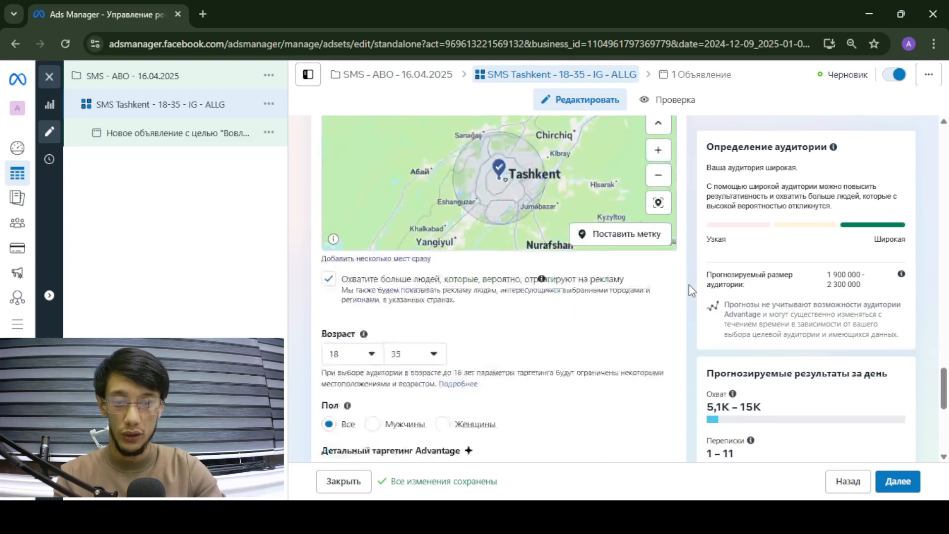
pyautogui.scroll(-1, 572, 282)
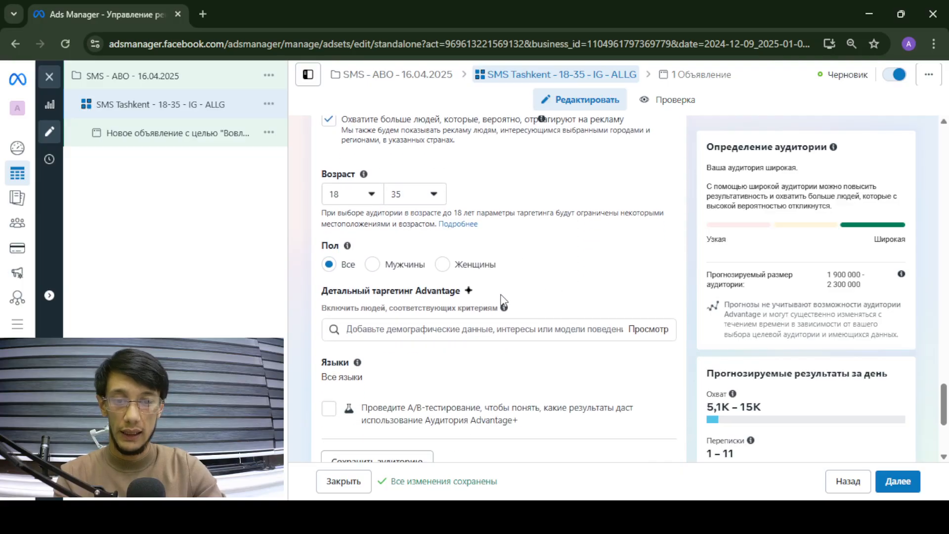
pyautogui.click(444, 330)
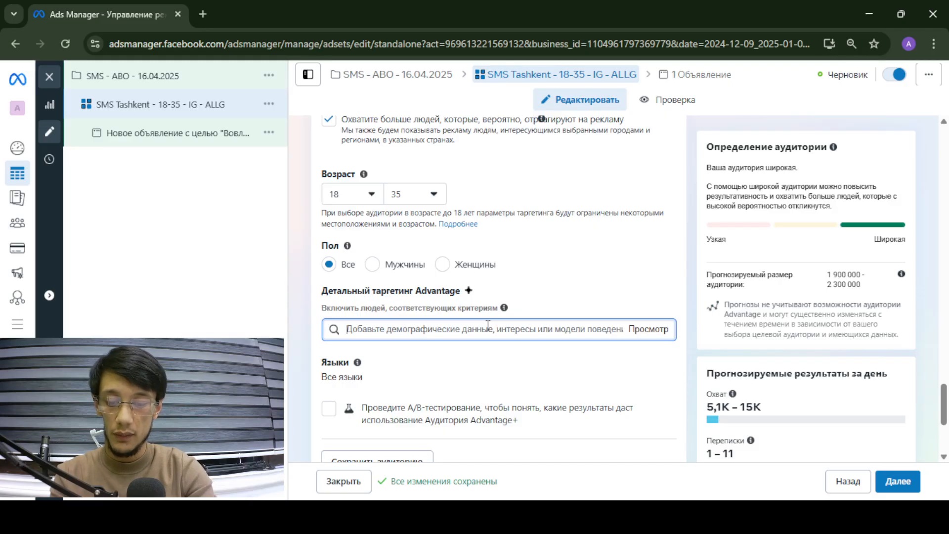
pyautogui.write('gift')
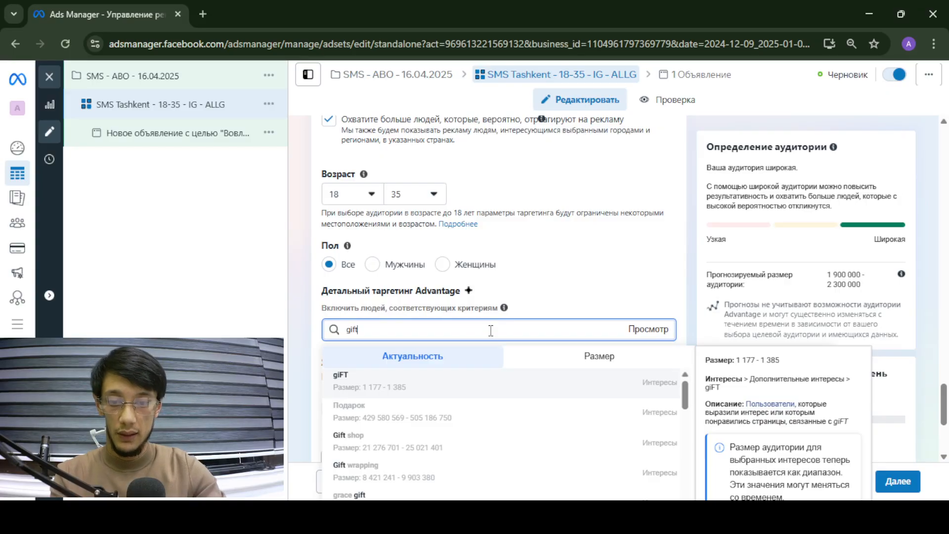
pyautogui.press('Return')
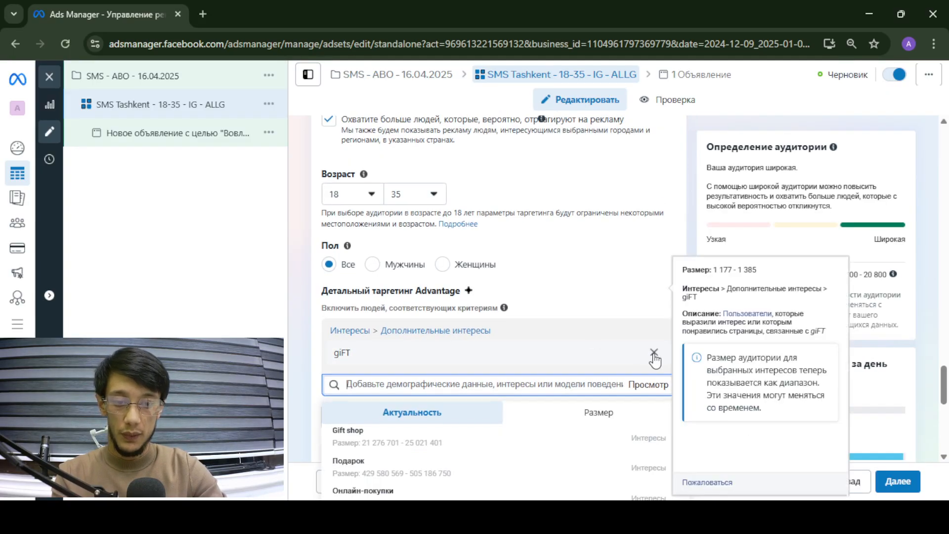
pyautogui.click(654, 354)
# Search the detailed targeting for "gift" and add the interest Подарок.
pyautogui.scroll(-2, 689, 245)
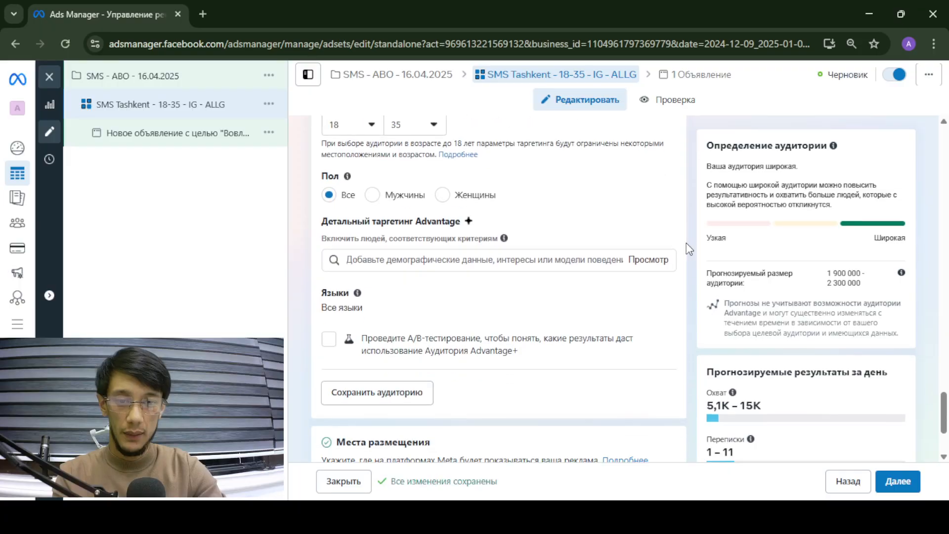
pyautogui.click(528, 262)
pyautogui.write('gi')
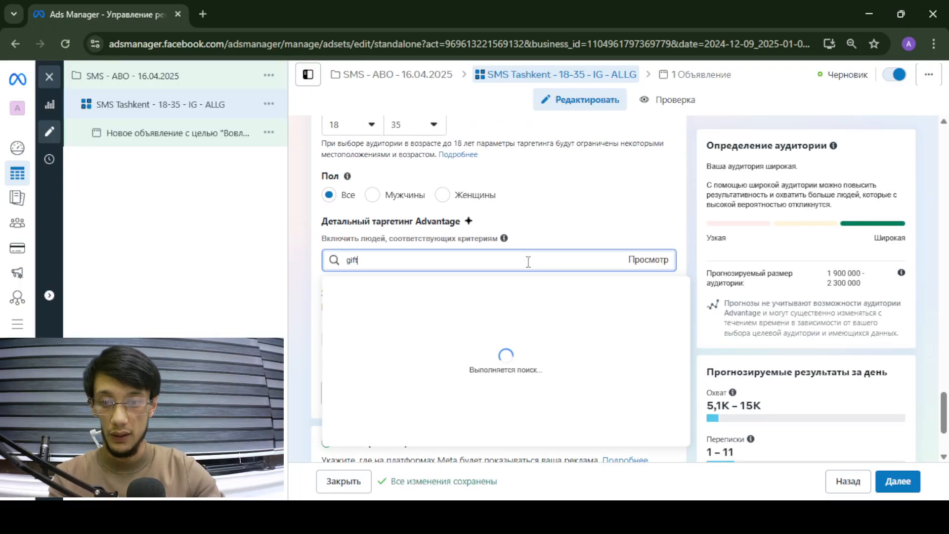
pyautogui.write('ft')
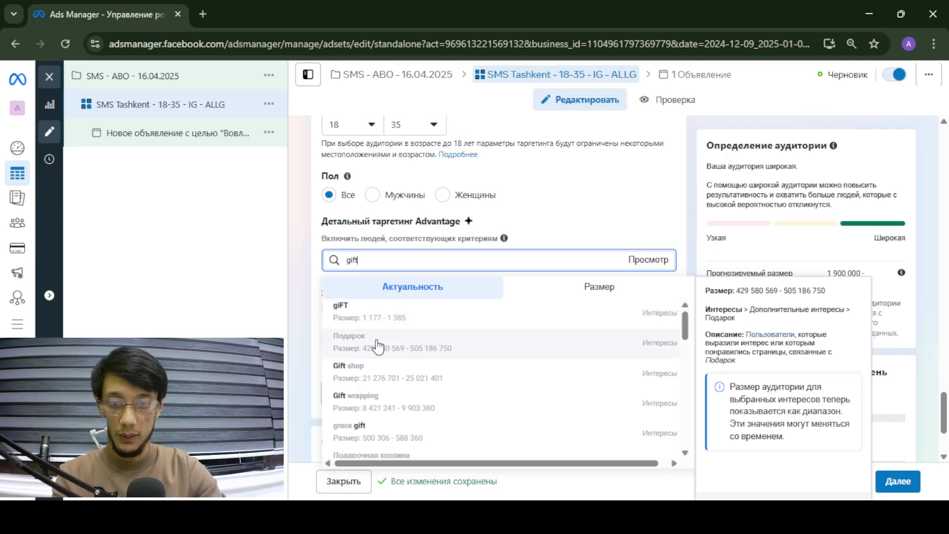
pyautogui.press('Return')
# Add the suggested interests Online shopping (retail), Покупки and Одежда to the detailed targeting.
pyautogui.scroll(-1, 646, 229)
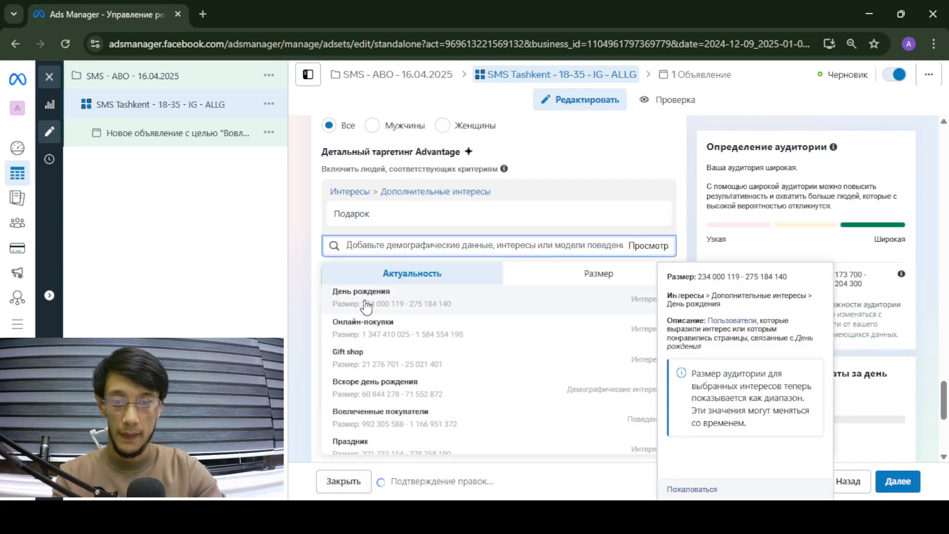
pyautogui.click(445, 319)
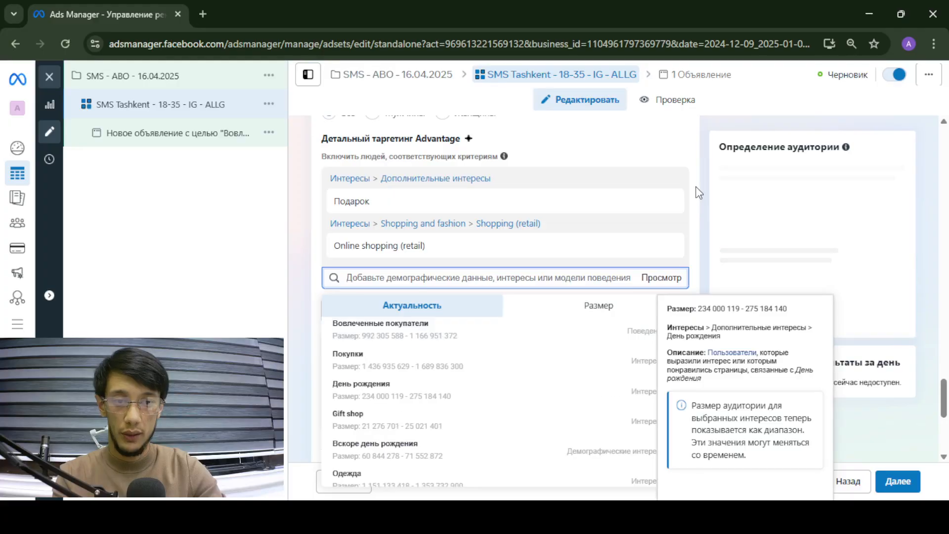
pyautogui.scroll(-1, 494, 274)
pyautogui.click(454, 304)
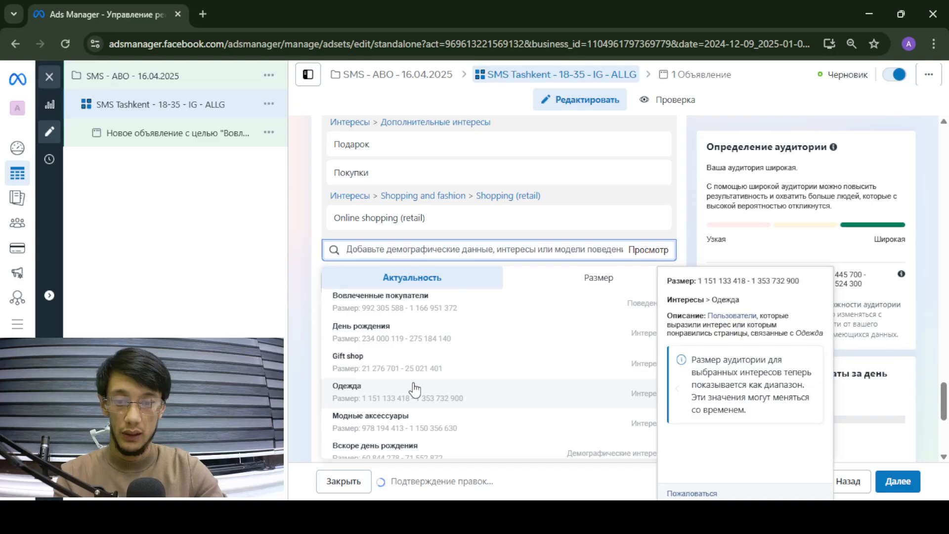
pyautogui.click(413, 390)
pyautogui.click(694, 189)
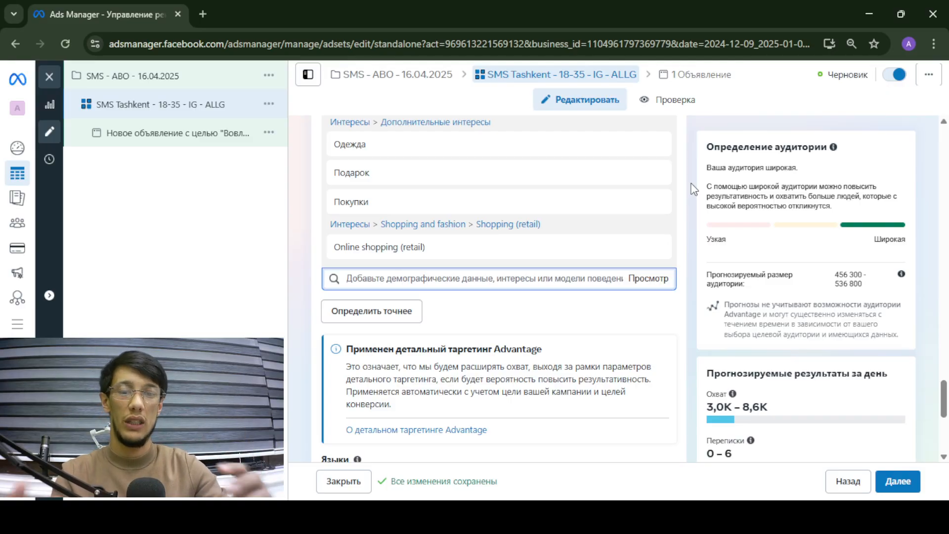
# Try manual placements without Audience Network and return to the Advantage+ placements.
pyautogui.scroll(-6, 694, 189)
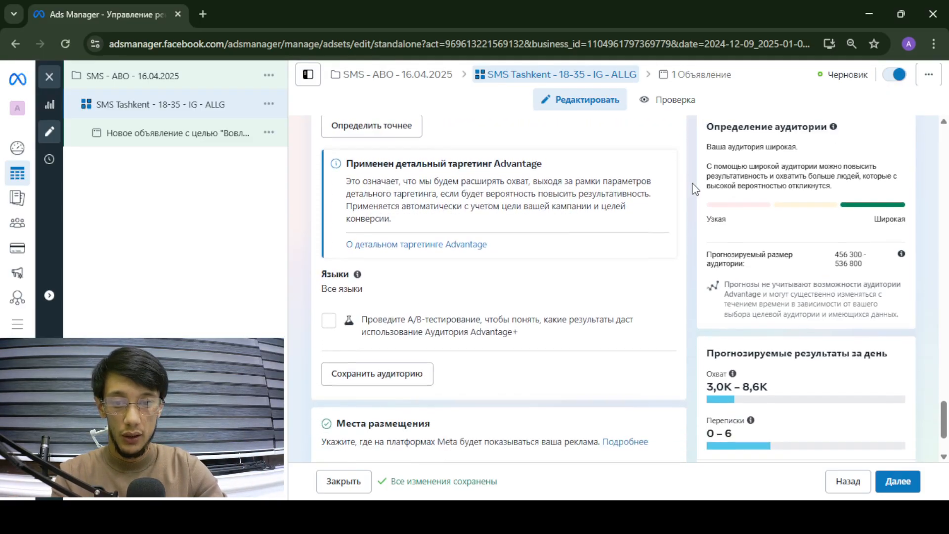
pyautogui.click(613, 363)
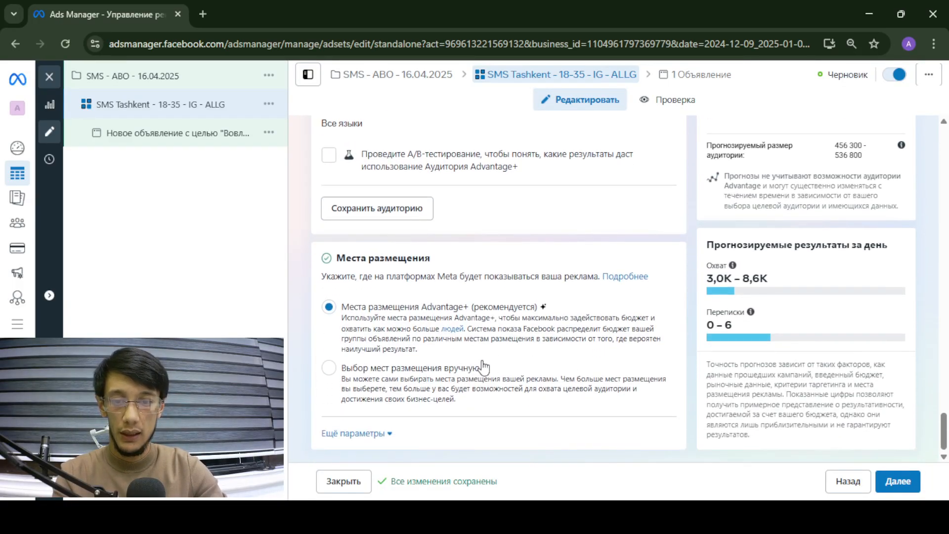
pyautogui.click(487, 366)
pyautogui.scroll(-5, 475, 351)
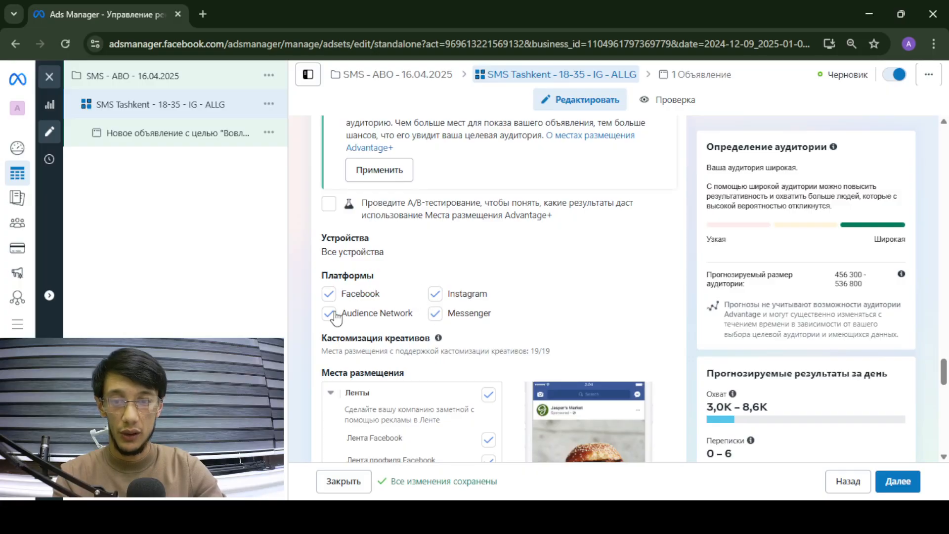
pyautogui.click(375, 319)
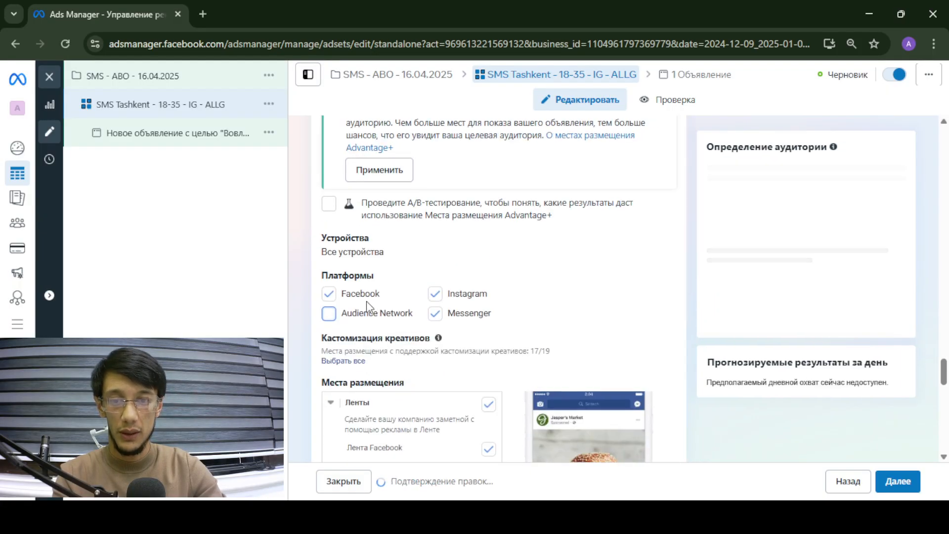
pyautogui.scroll(5, 366, 301)
pyautogui.click(329, 238)
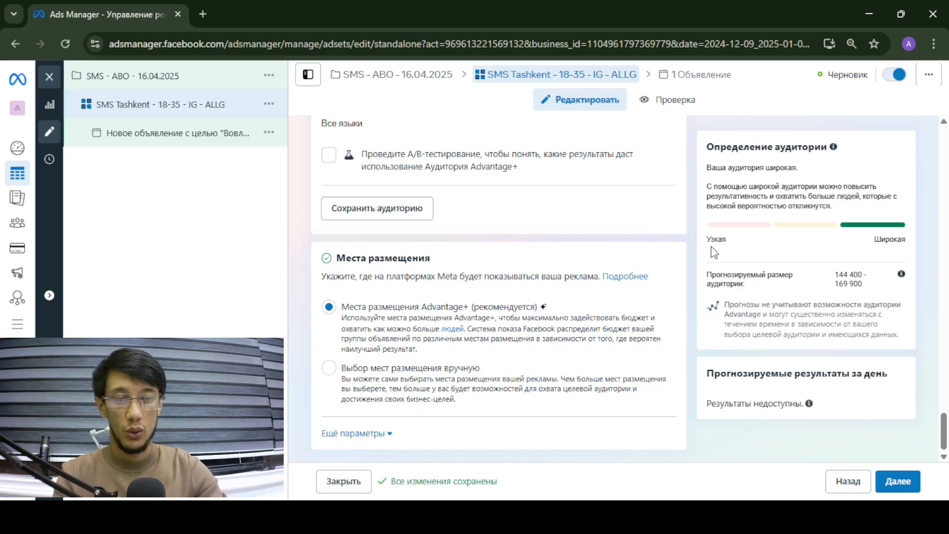
# Continue to the ad level and name the ad "Reklama nomi".
pyautogui.click(892, 481)
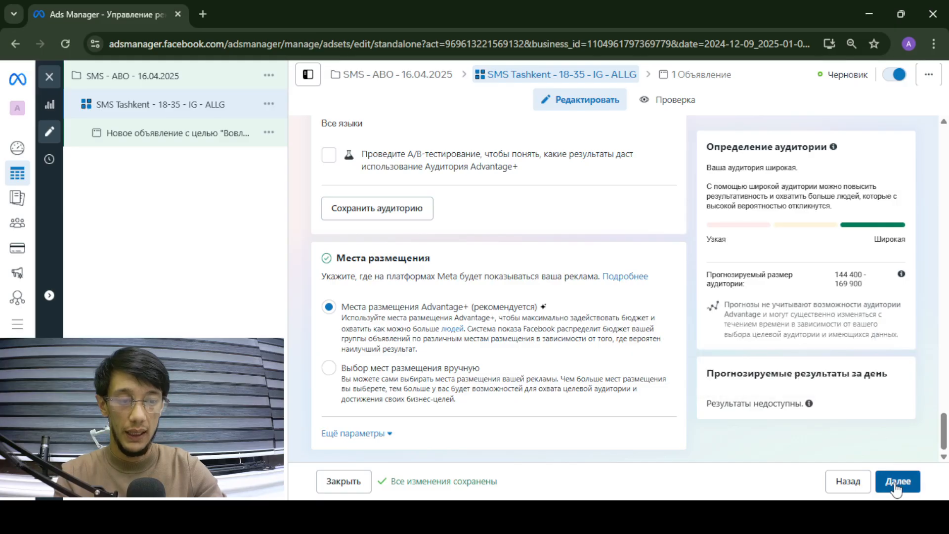
pyautogui.tripleClick(390, 169)
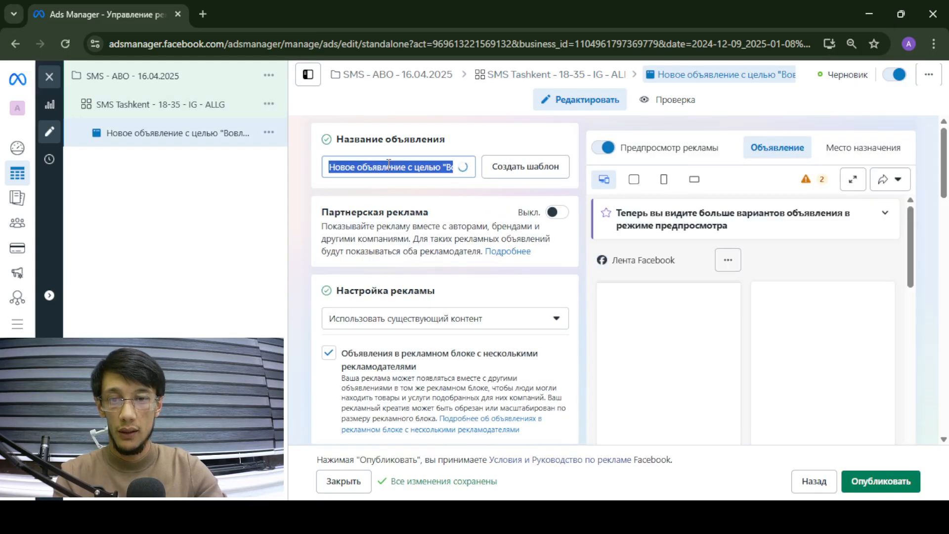
pyautogui.write('Reklama')
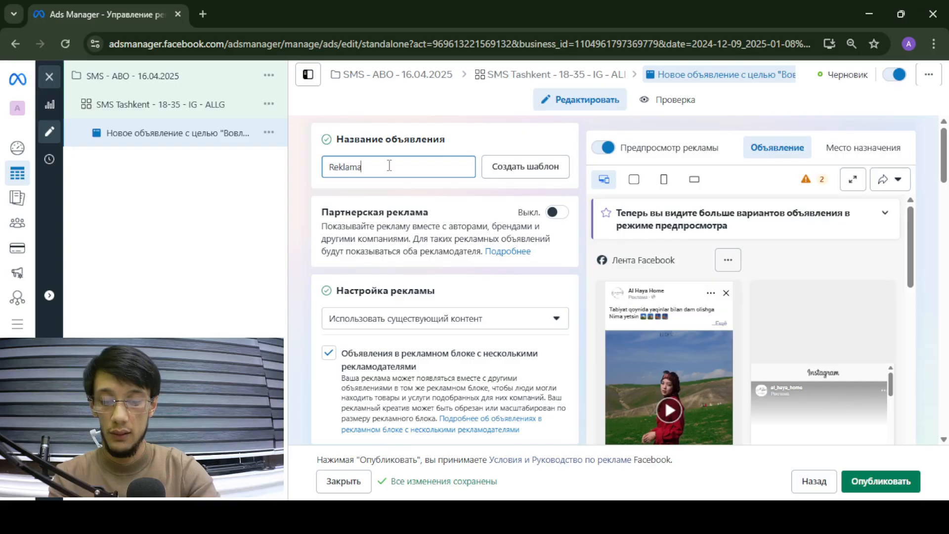
pyautogui.write(' nomi')
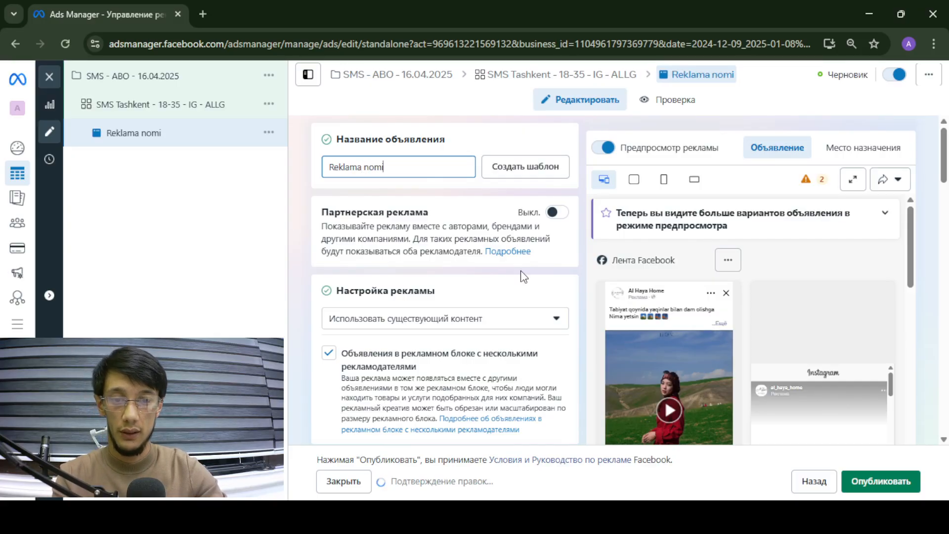
pyautogui.click(495, 231)
# Keep the ad setup on Использовать существующий контент and bring up the ad creative section.
pyautogui.scroll(-1, 514, 264)
pyautogui.click(506, 259)
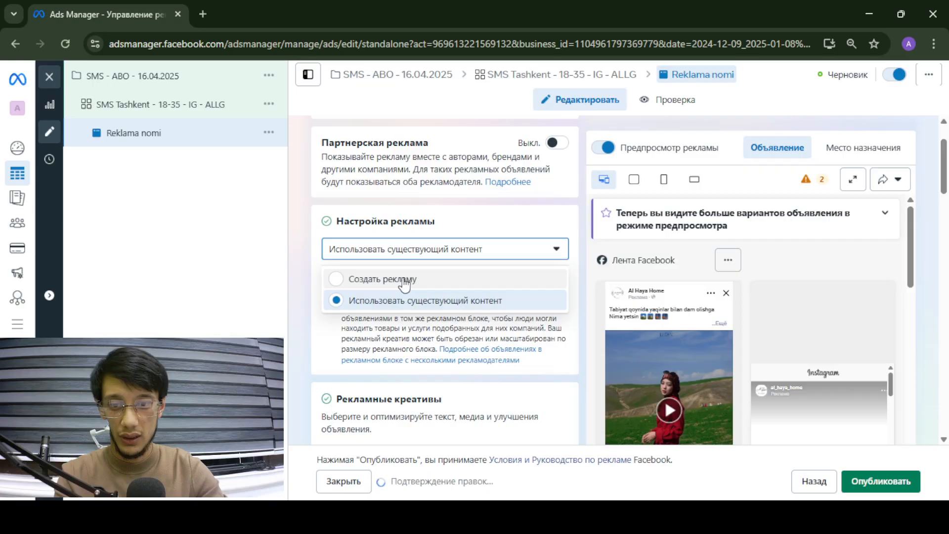
pyautogui.click(363, 306)
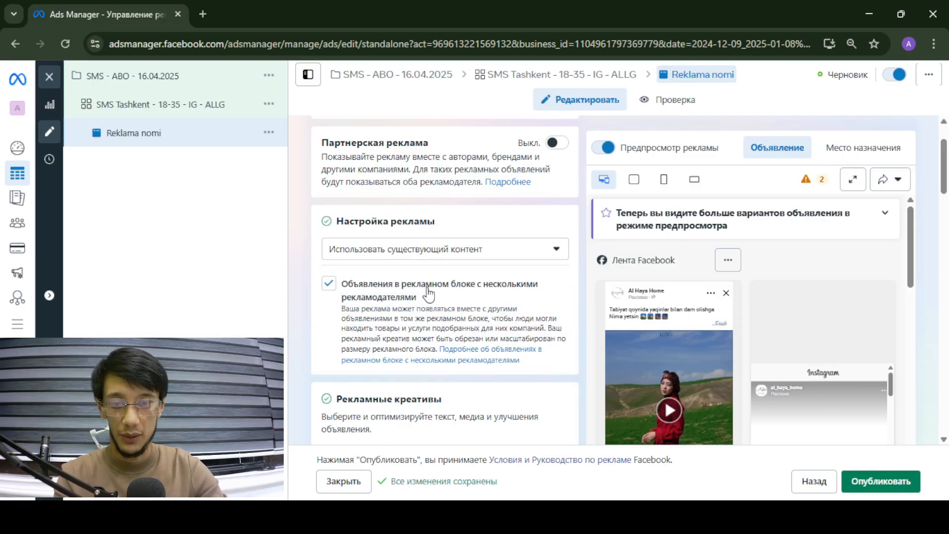
pyautogui.scroll(-4, 376, 302)
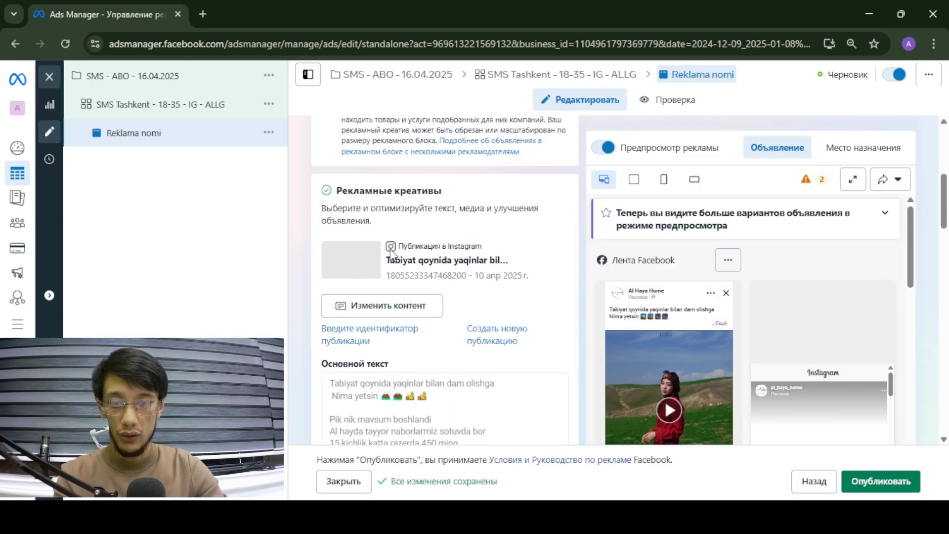
# Try the Создать рекламу ad setup and return to Использовать существующий контент.
pyautogui.click(361, 303)
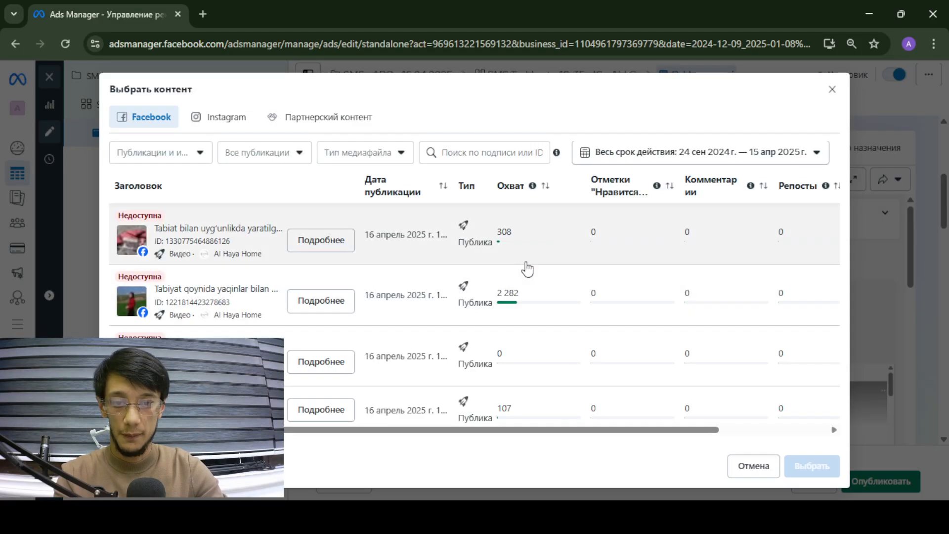
pyautogui.press('Escape')
pyautogui.scroll(5, 548, 218)
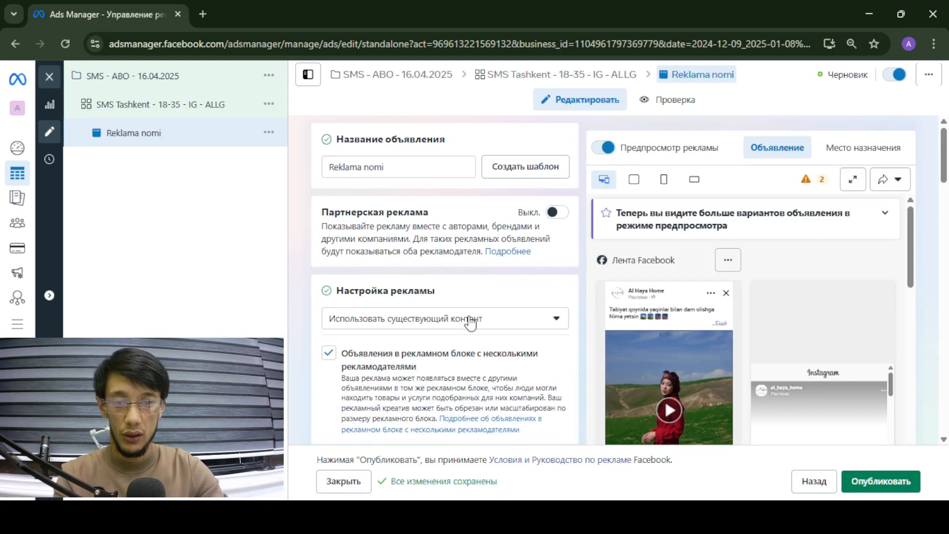
pyautogui.click(503, 327)
pyautogui.click(383, 348)
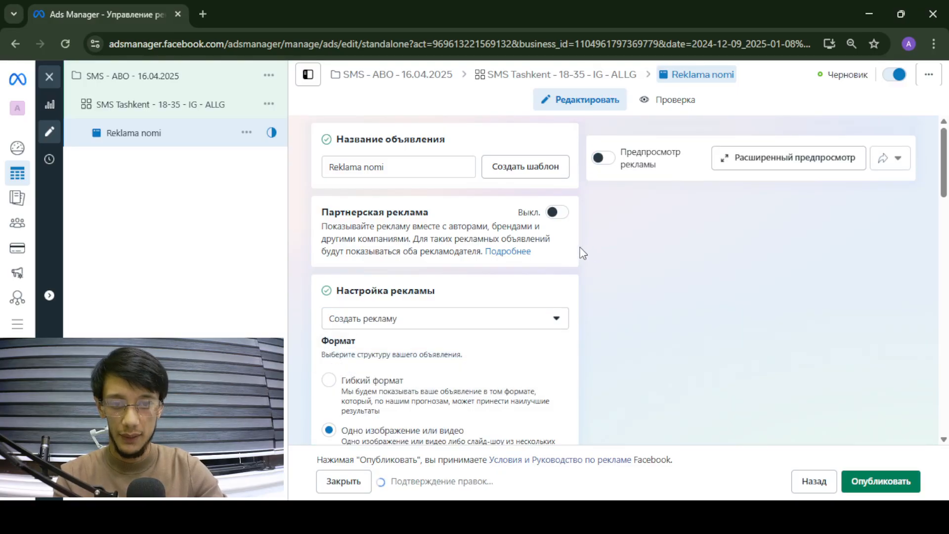
pyautogui.scroll(-3, 583, 253)
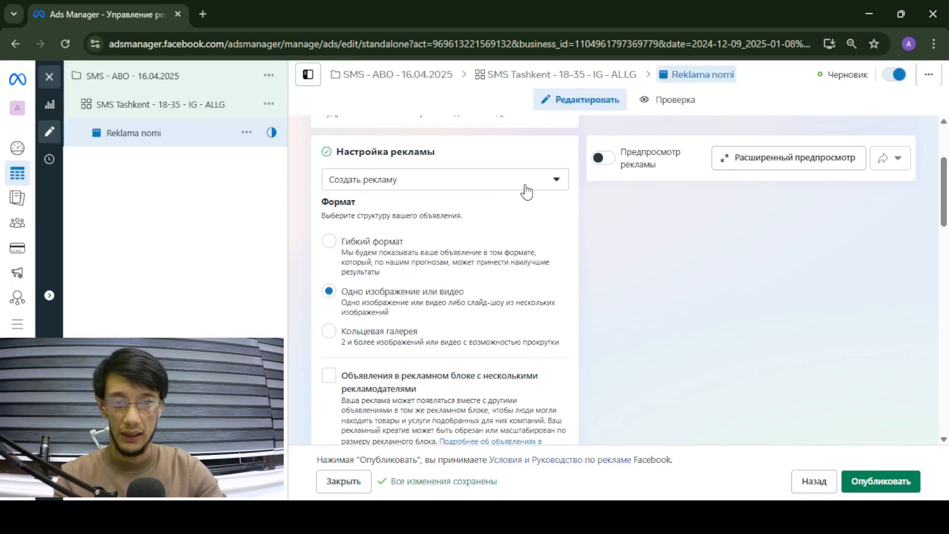
pyautogui.click(409, 187)
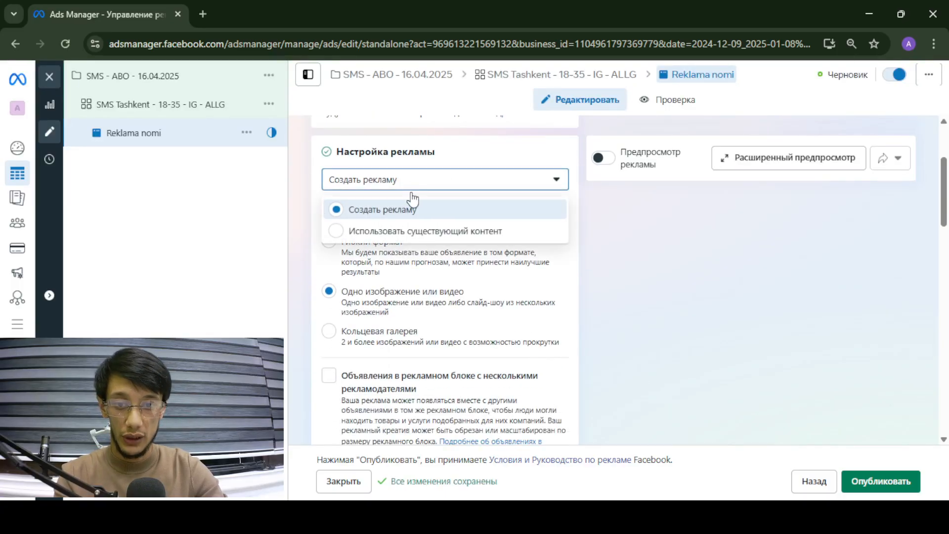
pyautogui.click(434, 232)
# Change the ad content to the Instagram Reels post "Tabiat bilan uyg'unlikda yaratilg..." published on 14 April 2025.
pyautogui.scroll(-3, 582, 240)
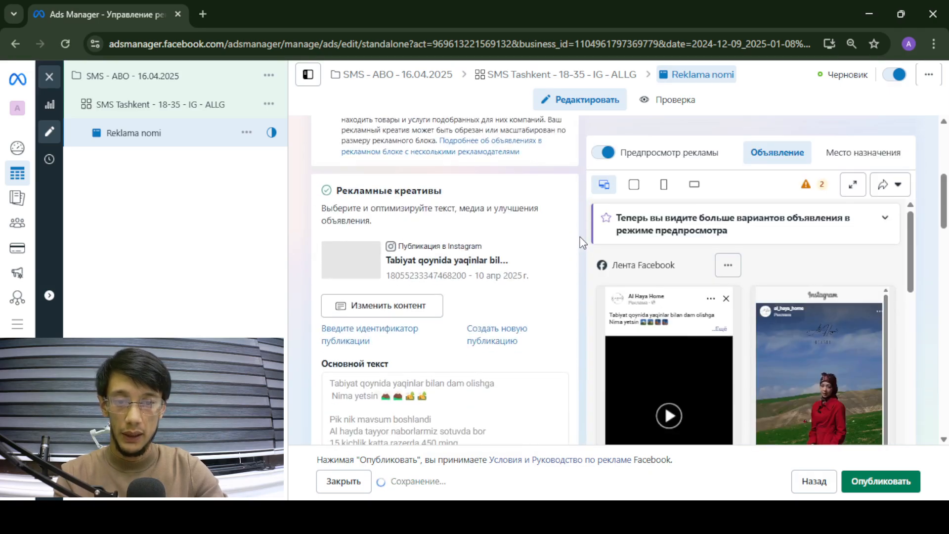
pyautogui.click(388, 301)
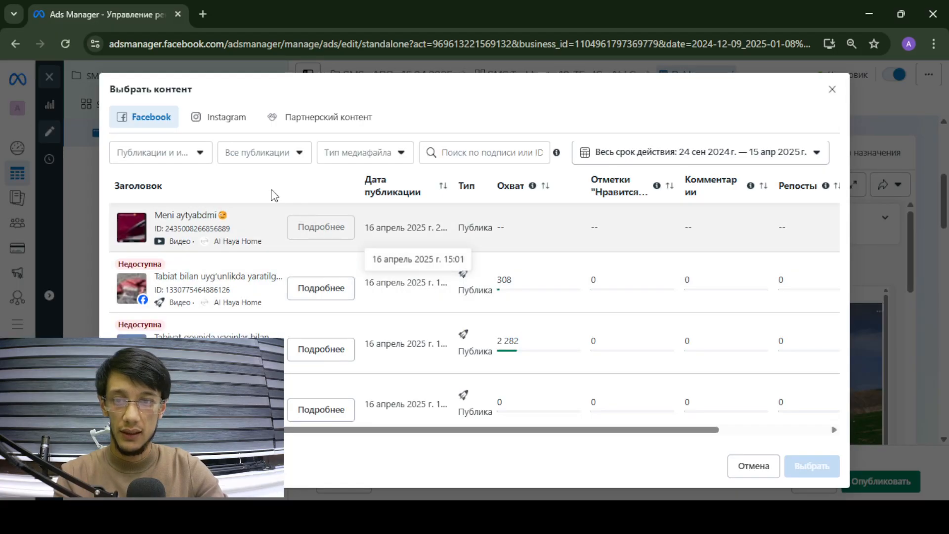
pyautogui.click(224, 118)
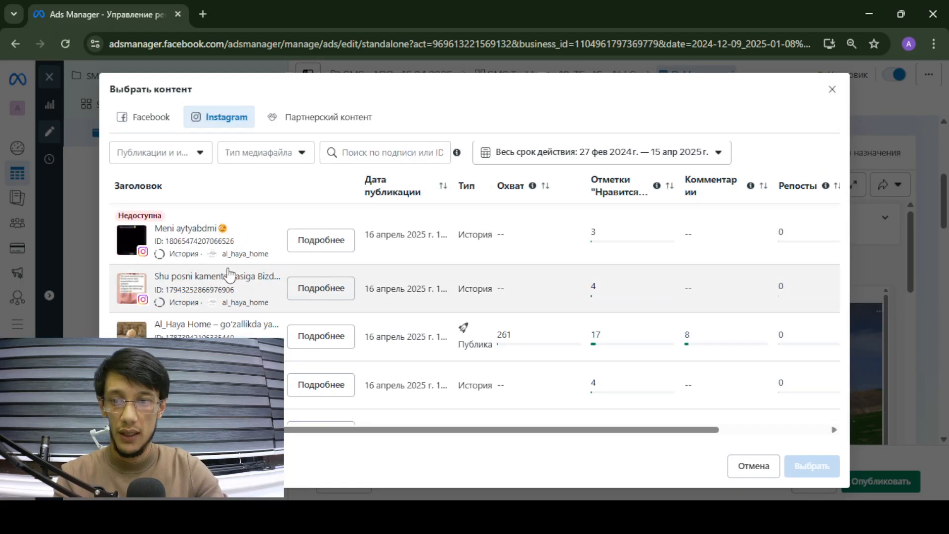
pyautogui.scroll(-6, 230, 243)
pyautogui.scroll(6, 229, 243)
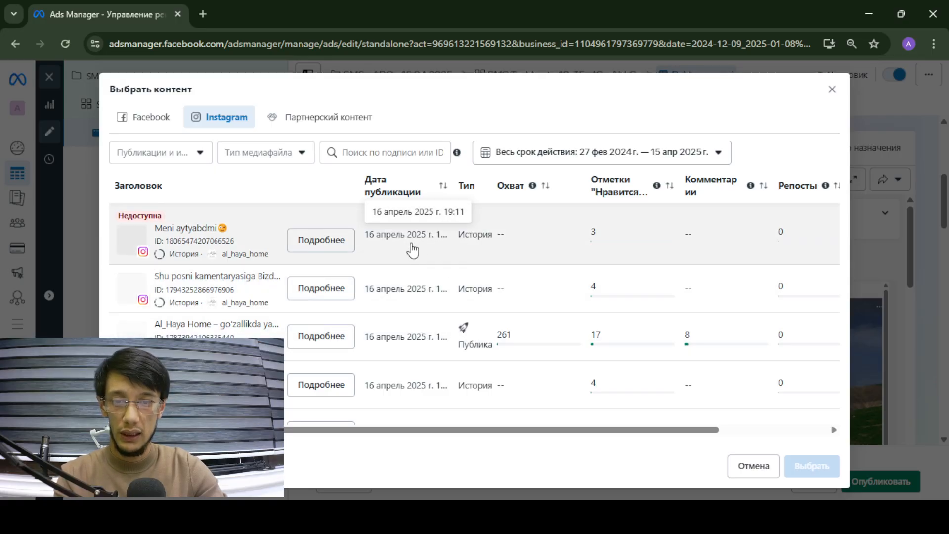
pyautogui.scroll(-3, 431, 290)
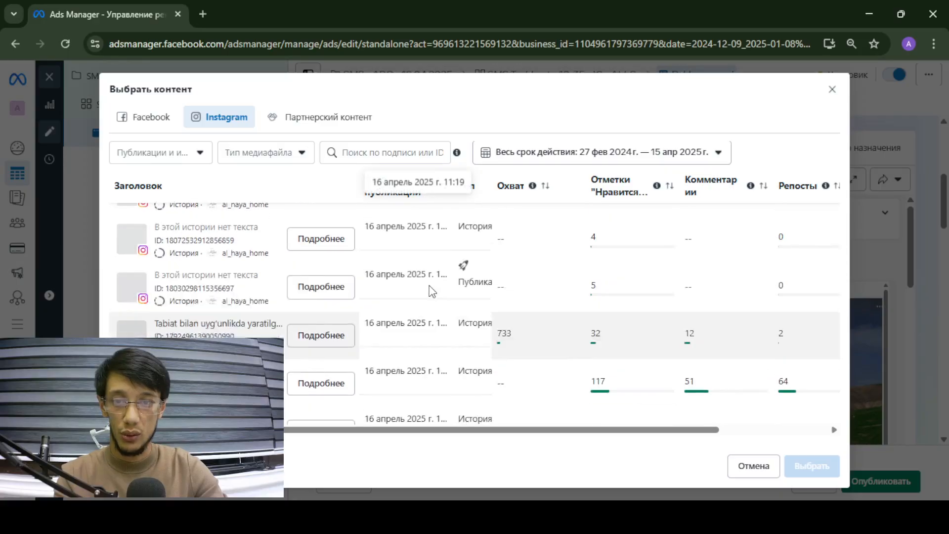
pyautogui.scroll(5, 430, 290)
pyautogui.scroll(-1, 430, 290)
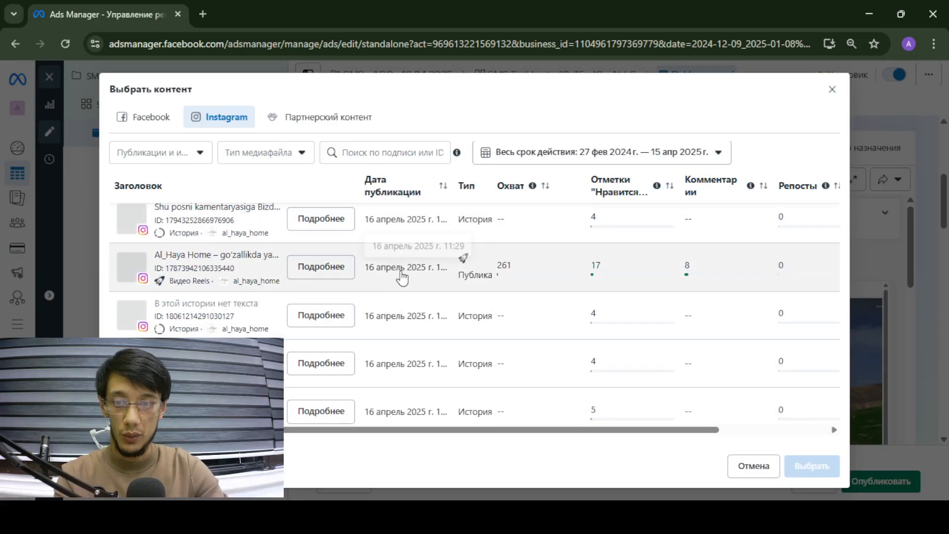
pyautogui.scroll(-4, 404, 273)
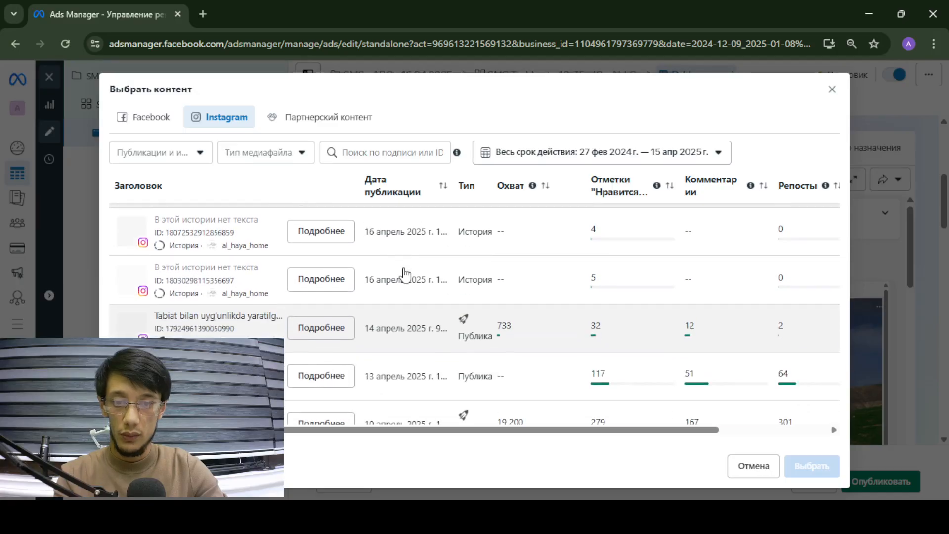
pyautogui.click(382, 334)
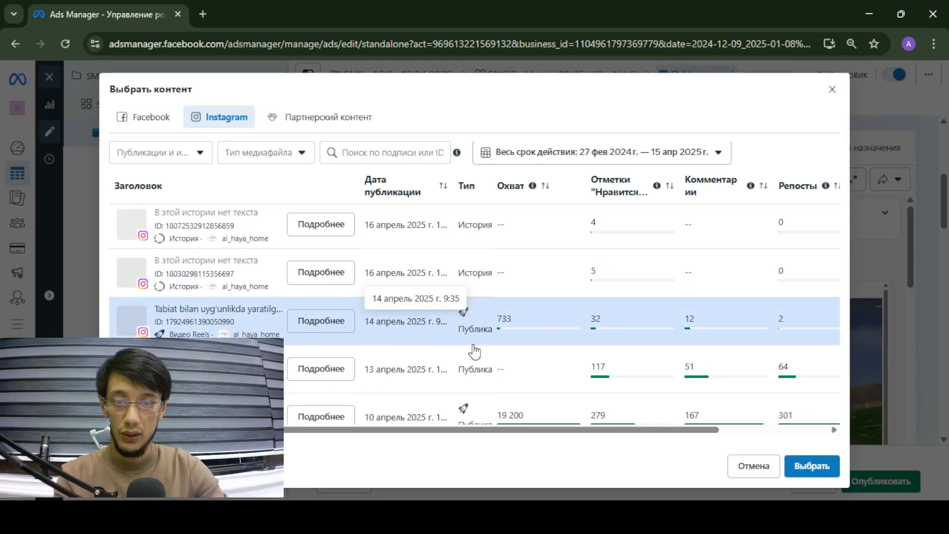
pyautogui.click(815, 467)
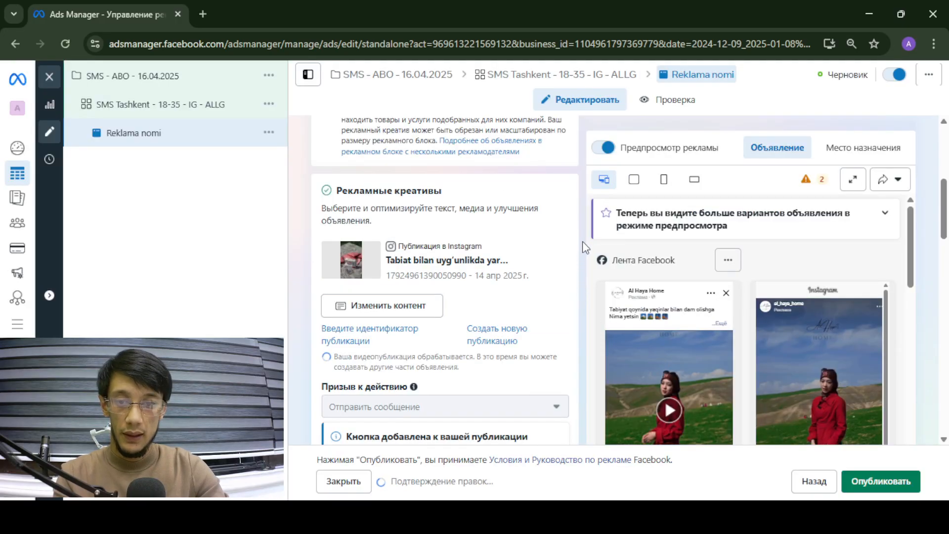
# Edit the new message template, replacing its greeting with "Assalomu alaykum! Al haya Home sizlarga eng sifatli va ishonchli mahsulotlarini taqdim etadi!".
pyautogui.scroll(-3, 583, 241)
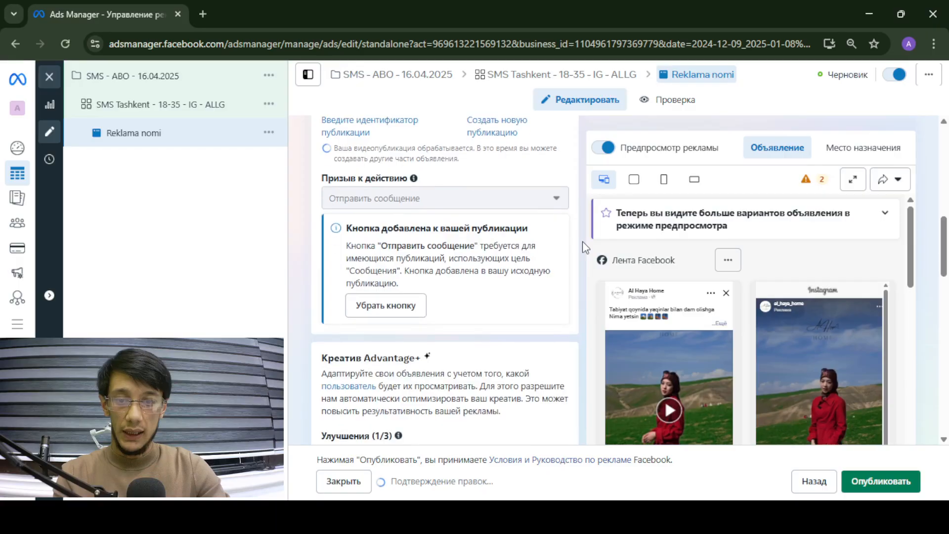
pyautogui.scroll(-2, 582, 242)
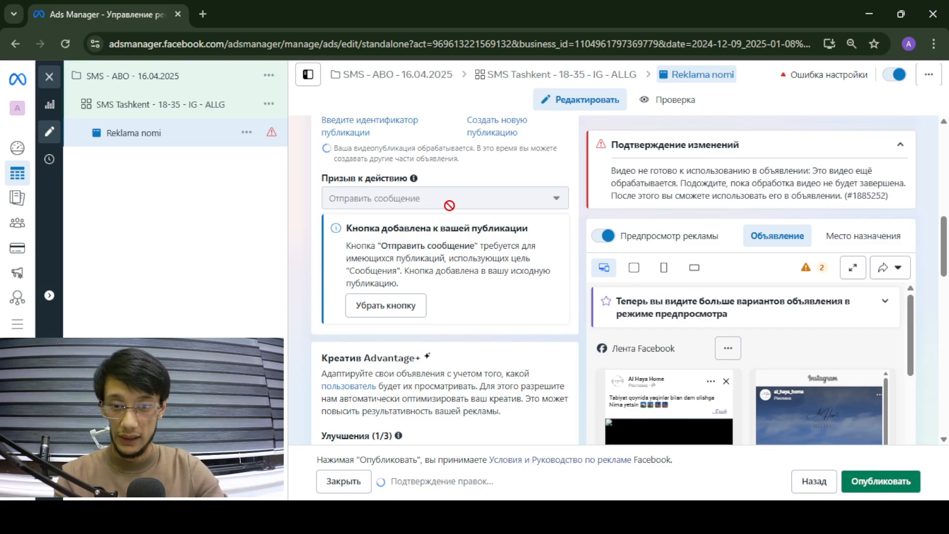
pyautogui.scroll(-1, 420, 223)
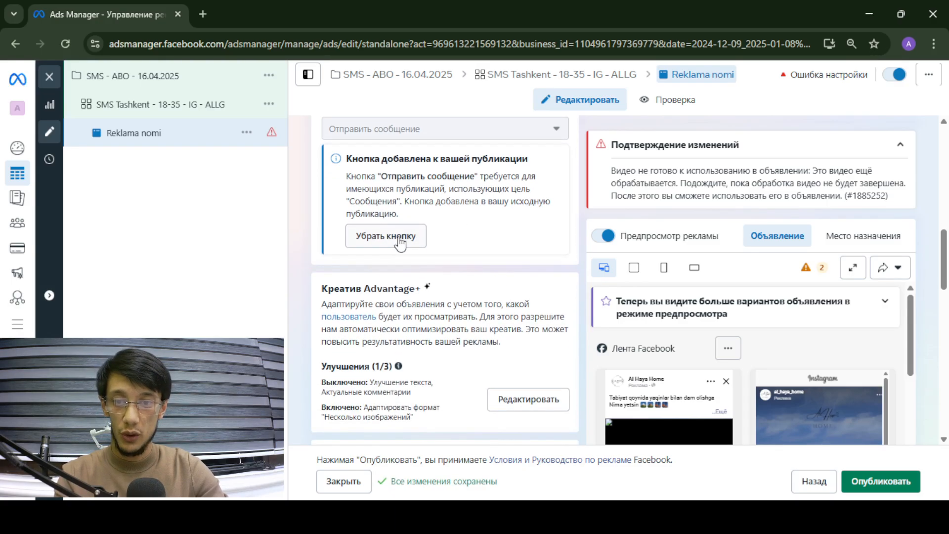
pyautogui.scroll(-5, 445, 237)
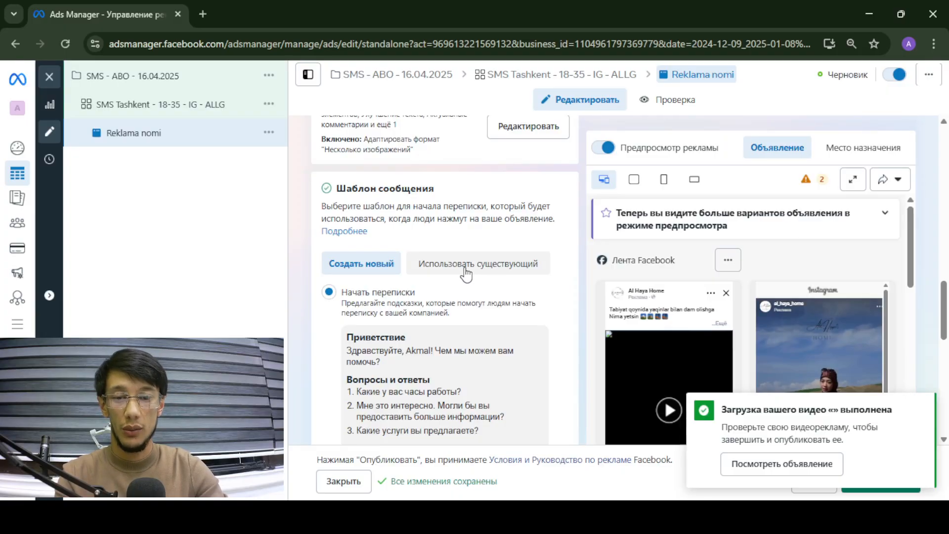
pyautogui.scroll(-3, 465, 274)
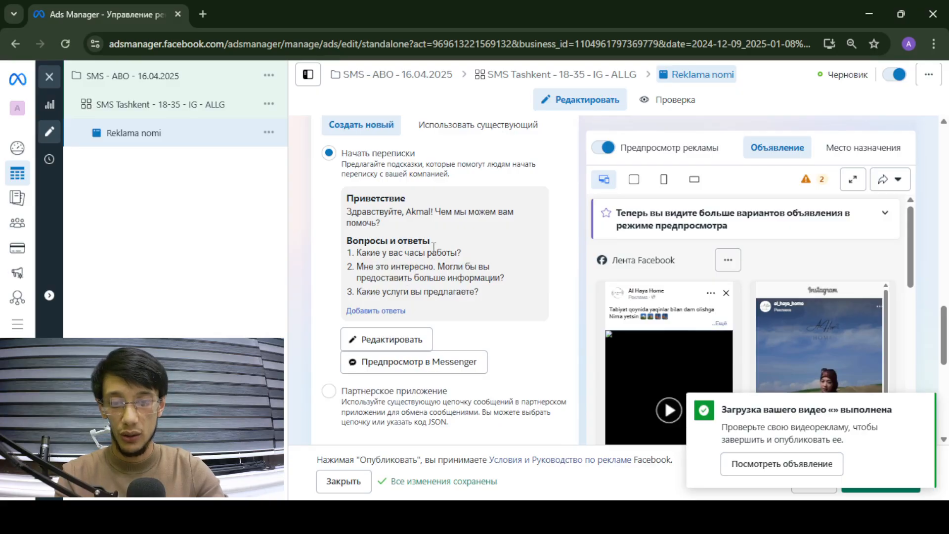
pyautogui.click(394, 338)
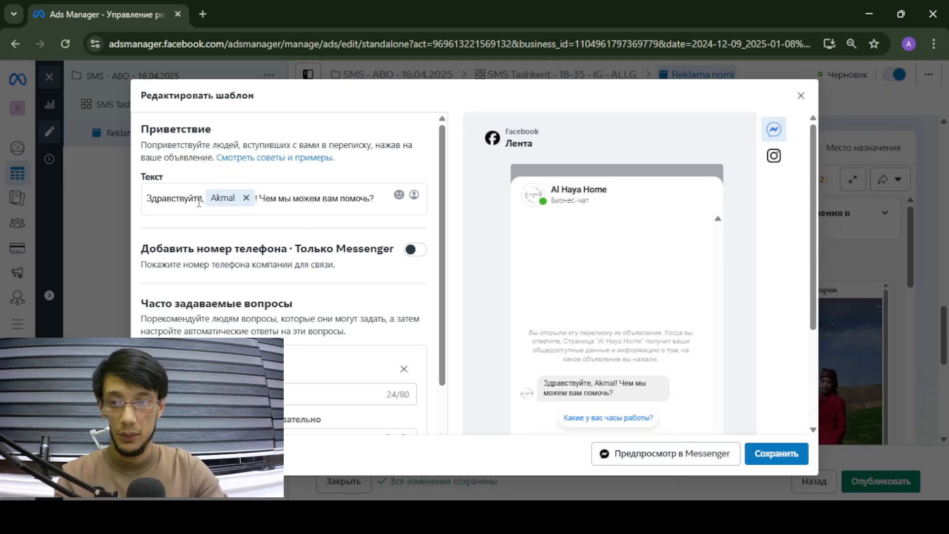
pyautogui.tripleClick(331, 198)
pyautogui.hotkey('ctrl', 'a')
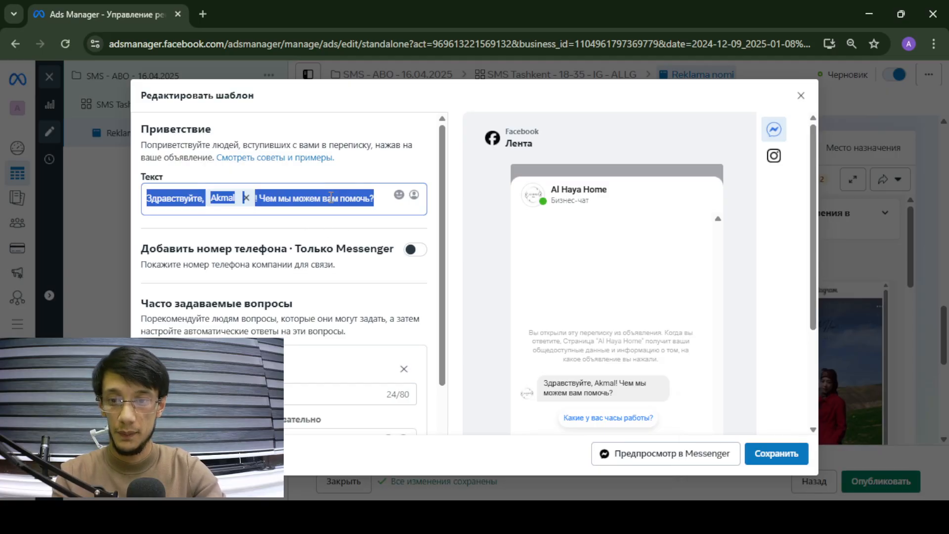
pyautogui.write('Assalomu alaykum! Al haya')
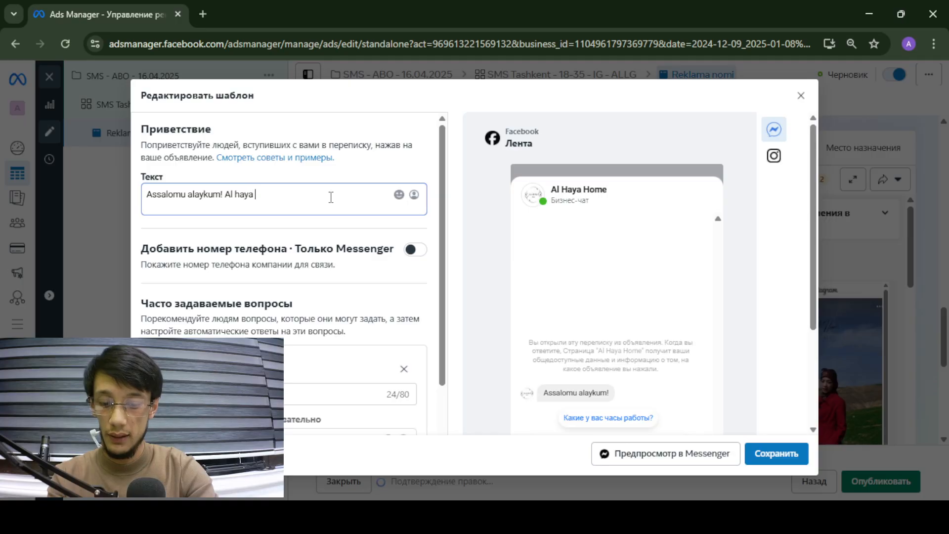
pyautogui.write('Home sizlarga eng sif')
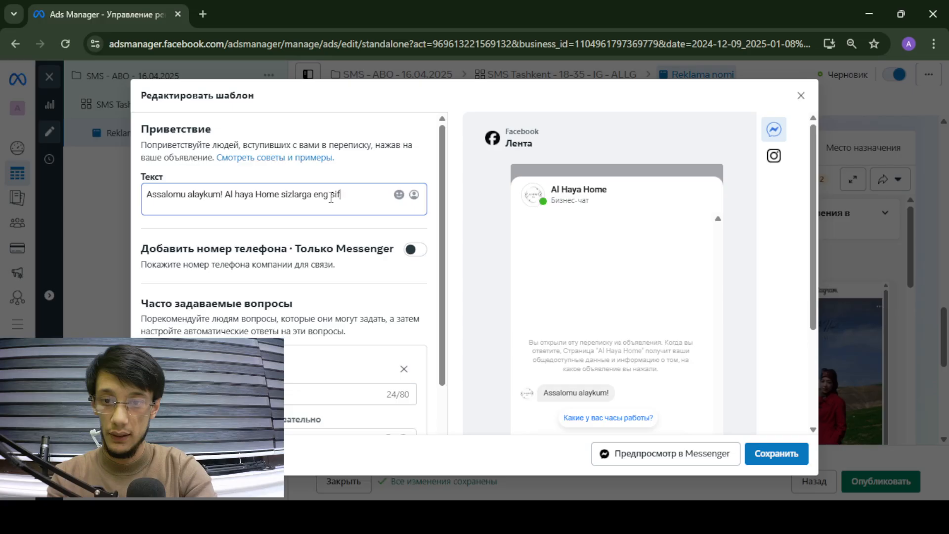
pyautogui.write('atli v')
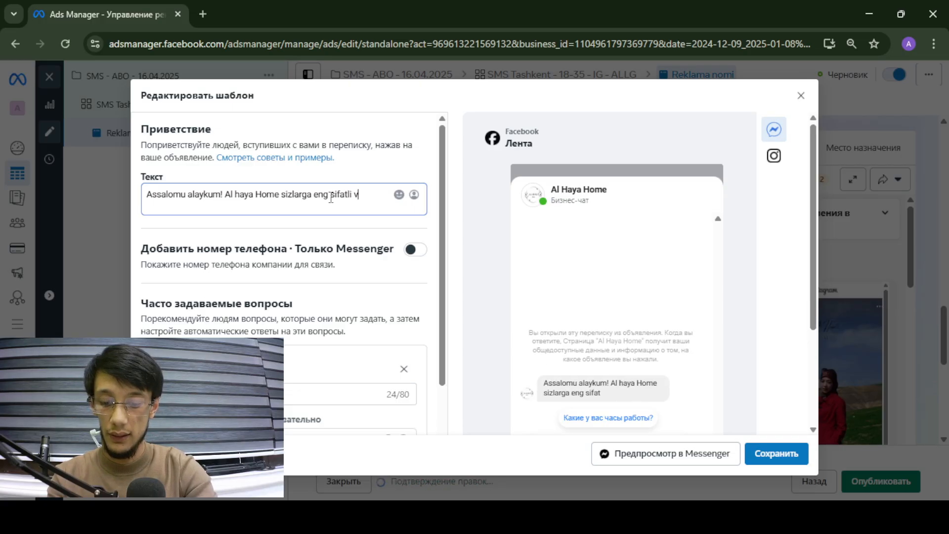
pyautogui.write('a ishonchli ')
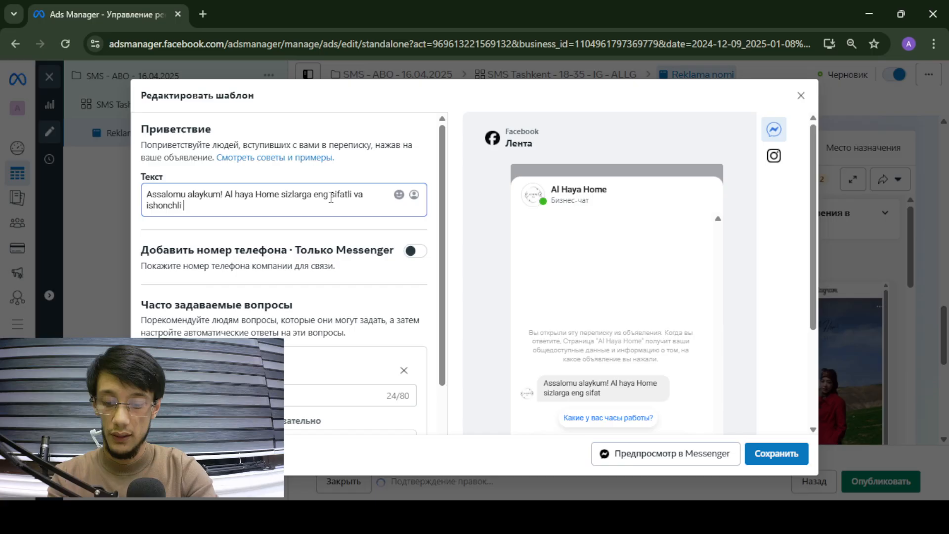
pyautogui.write('mahsulotlarini taqdim etadi!')
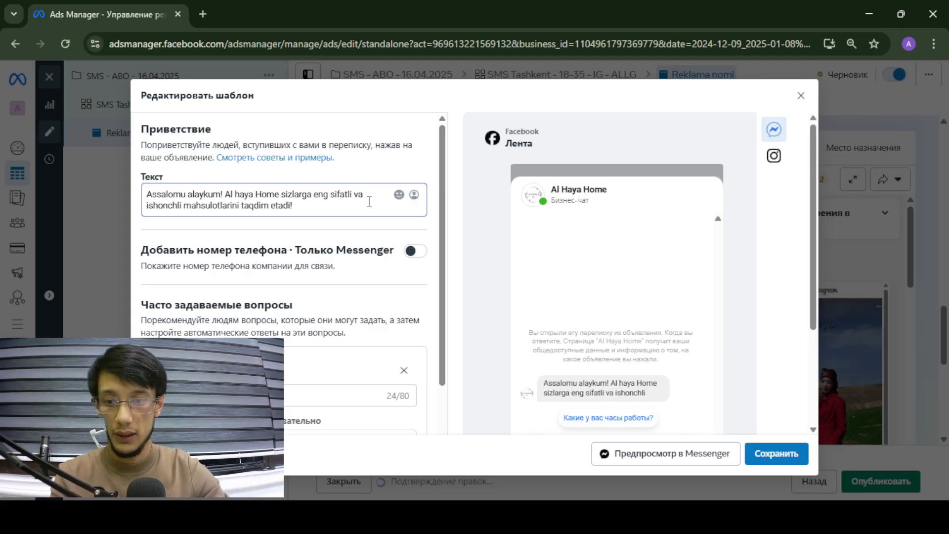
# Replace frequently asked question #1 with "Yetkazib berish xizmati bormi?" and activate its automatic answer field.
pyautogui.scroll(-1, 369, 202)
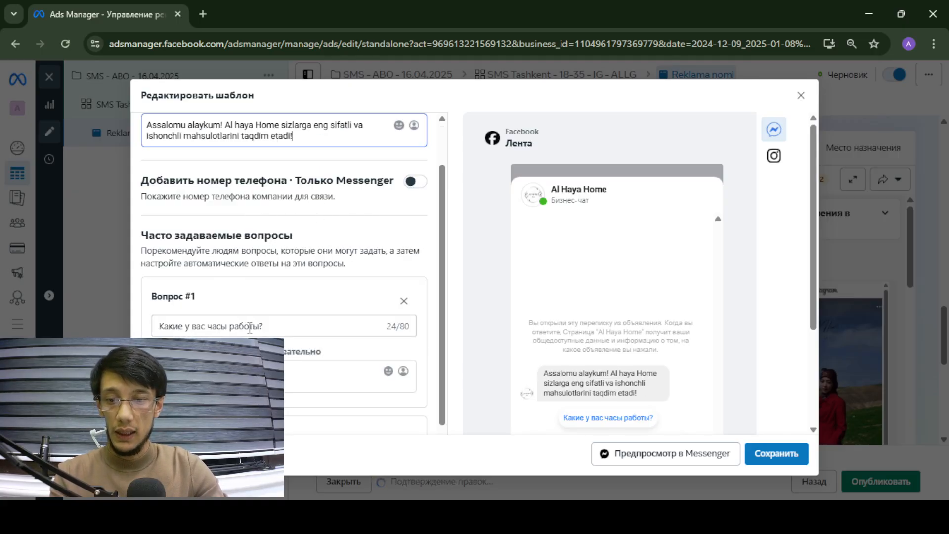
pyautogui.scroll(-1, 249, 328)
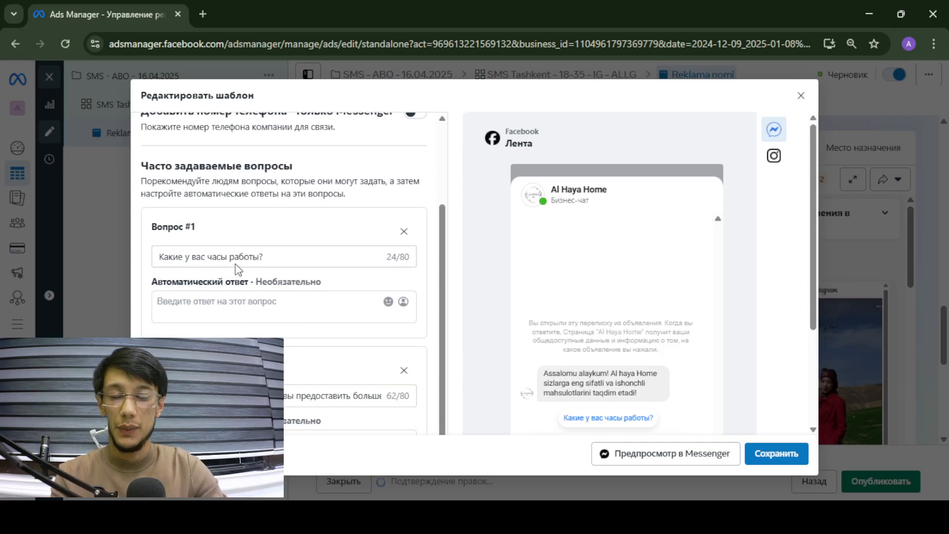
pyautogui.scroll(-2, 347, 278)
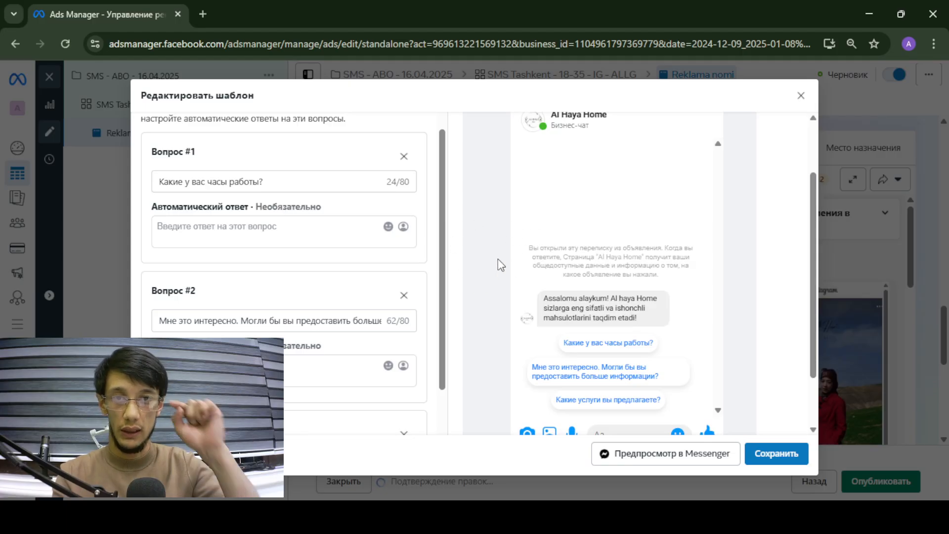
pyautogui.scroll(-1, 496, 258)
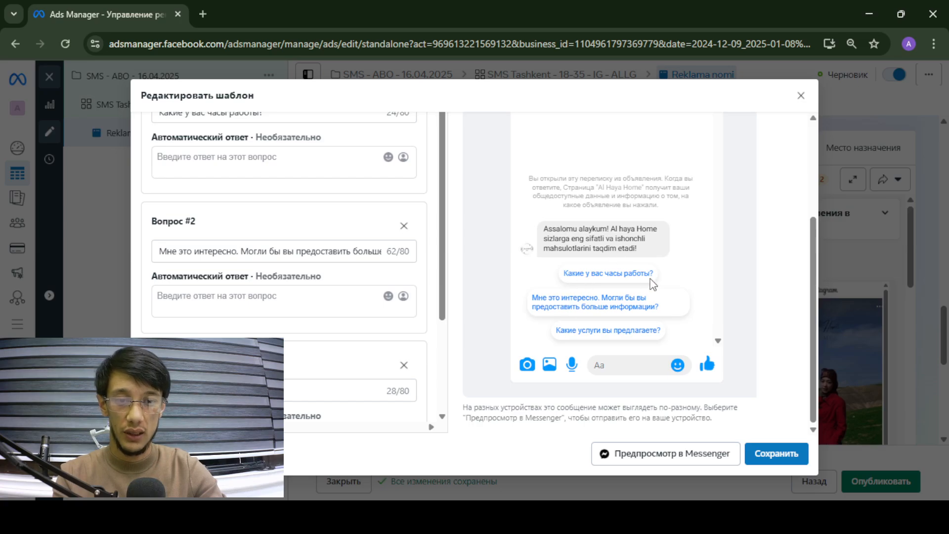
pyautogui.scroll(1, 434, 257)
pyautogui.scroll(1, 433, 256)
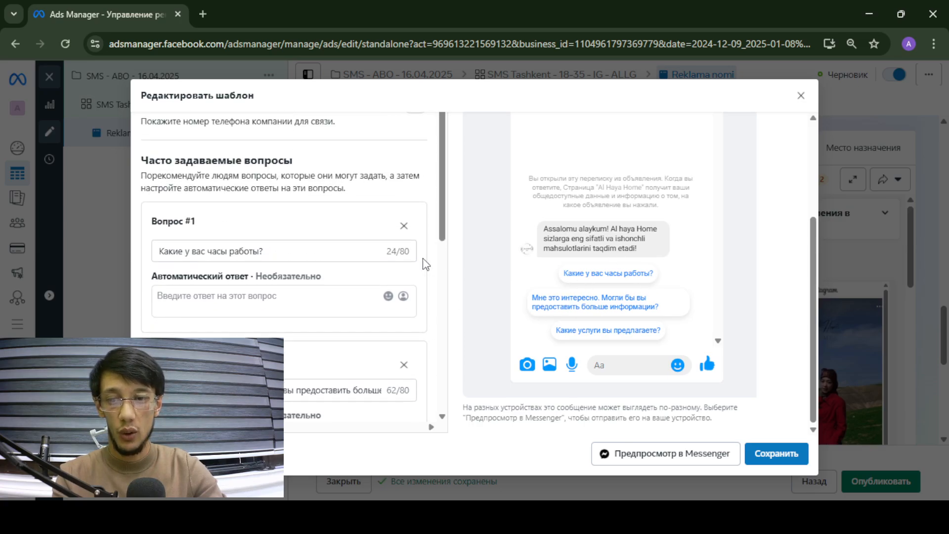
pyautogui.tripleClick(325, 248)
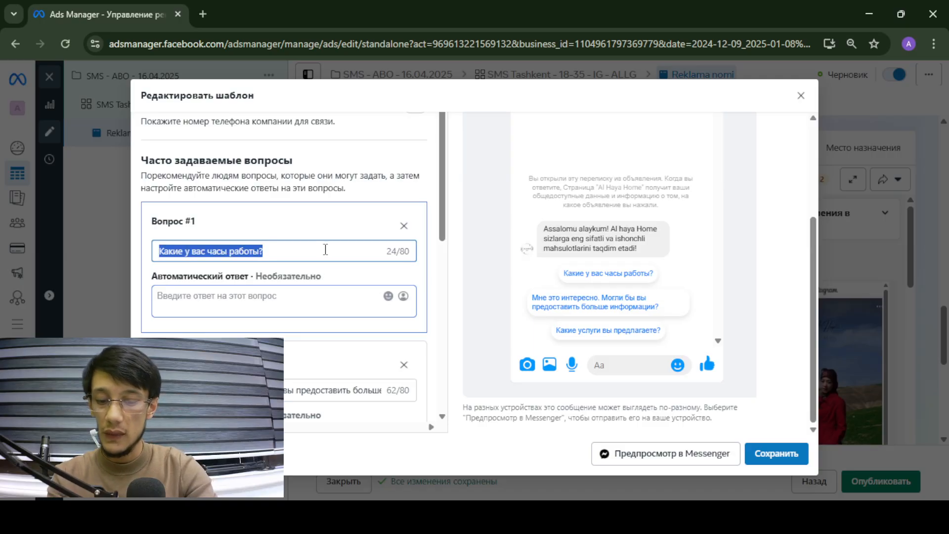
pyautogui.write('Yetkazib berish xizma')
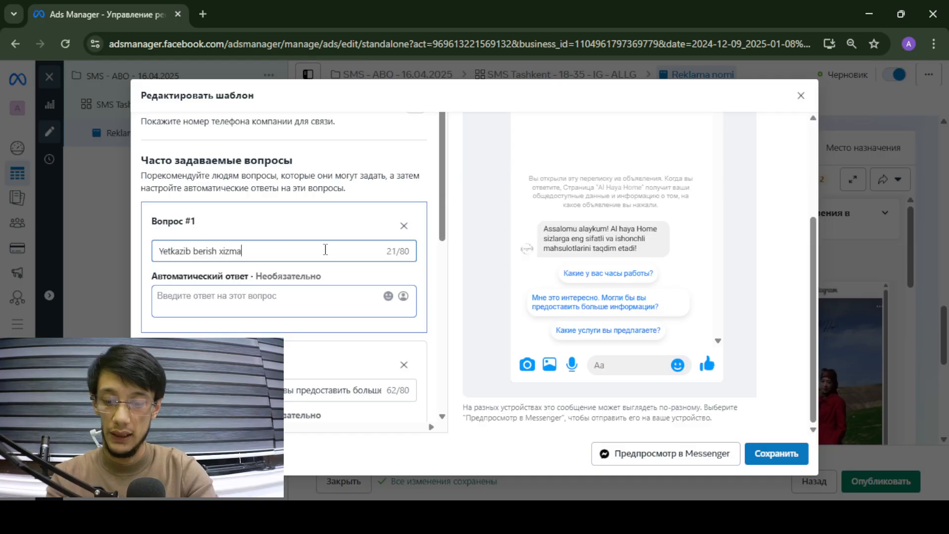
pyautogui.write('ti bormi')
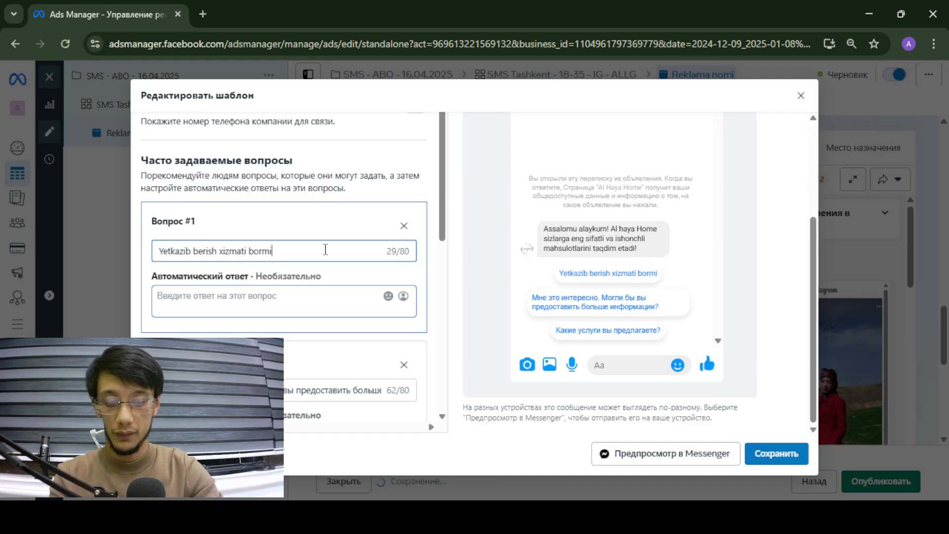
pyautogui.write('?')
pyautogui.click(314, 298)
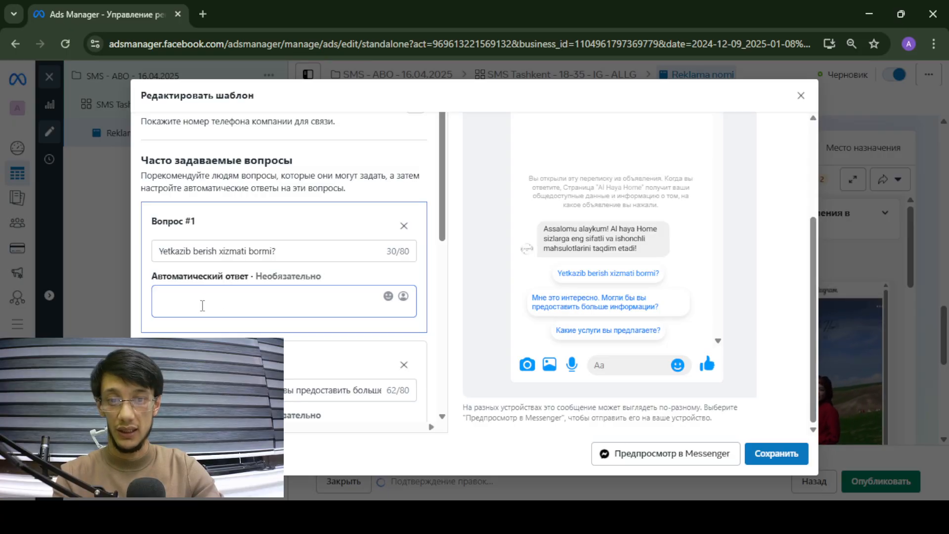
# Set question #1's automatic answer to "Ha albatta bizda yetkazib berish xizmati mavjud! qayerga yetkazib berishimizni xohlaysiz?".
pyautogui.click(287, 253)
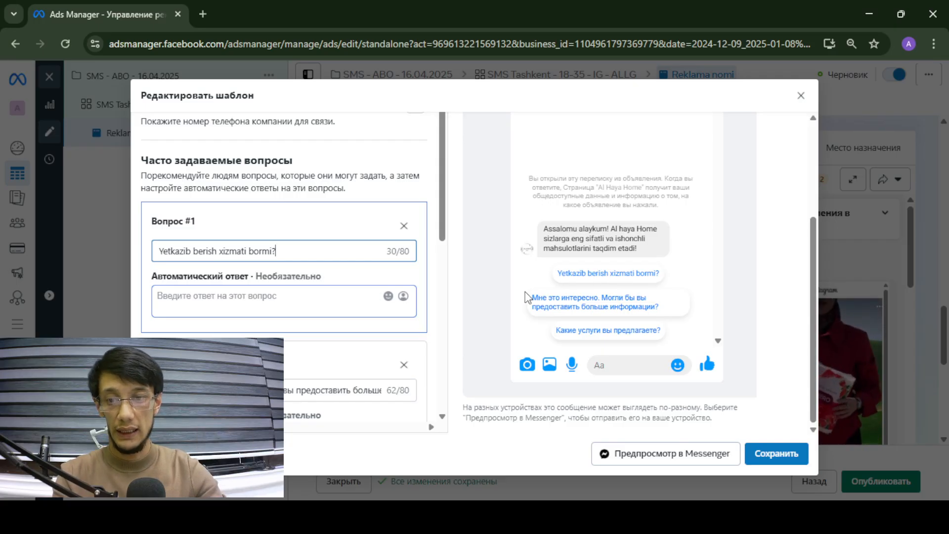
pyautogui.click(283, 297)
pyautogui.write('Ha l')
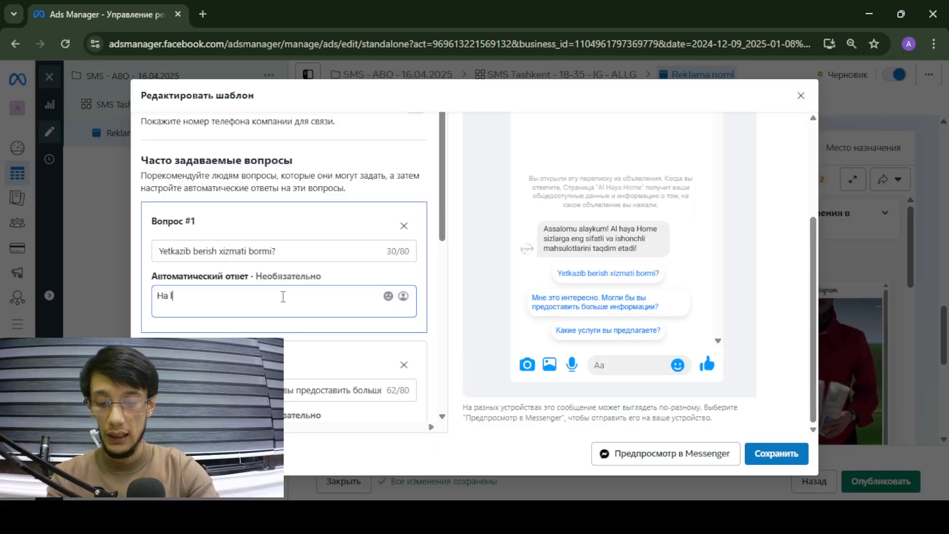
pyautogui.write('abo')
pyautogui.press('BackSpace')
pyautogui.press('BackSpace')
pyautogui.press('BackSpace')
pyautogui.press('BackSpace')
pyautogui.write('a')
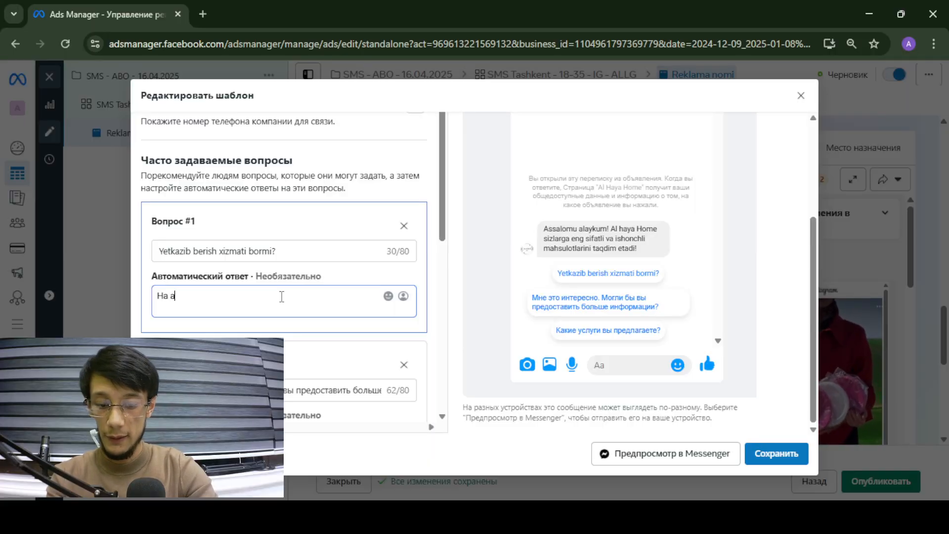
pyautogui.write('lbatta bizda y')
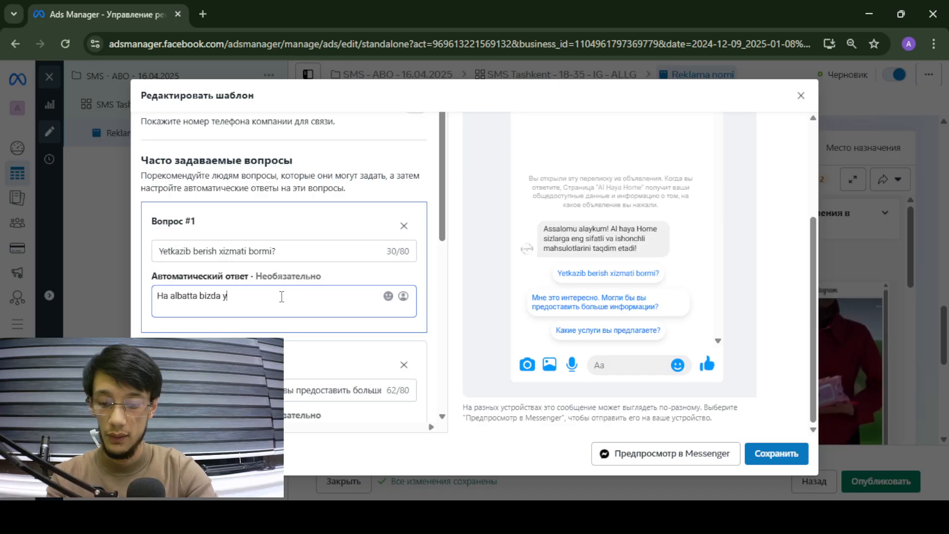
pyautogui.write('etkazib berish')
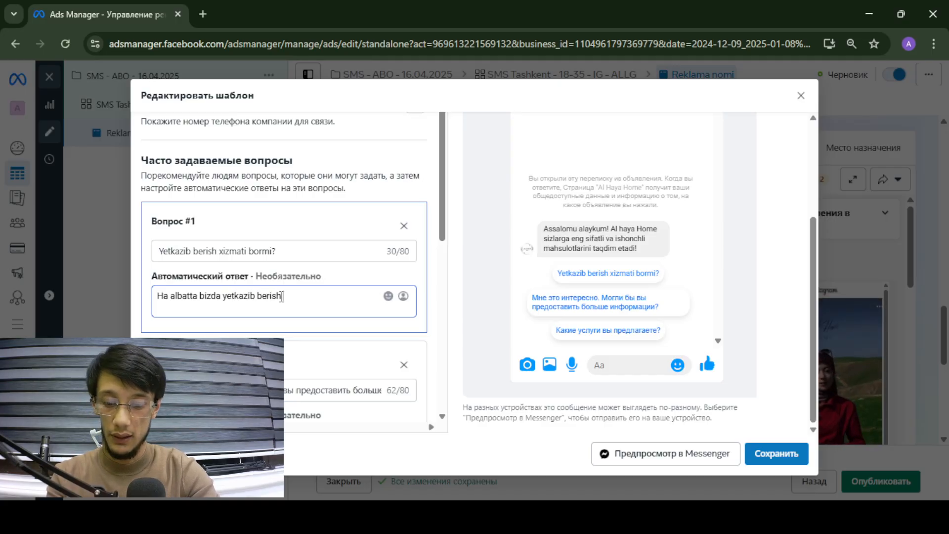
pyautogui.write(' xizmati mavjud')
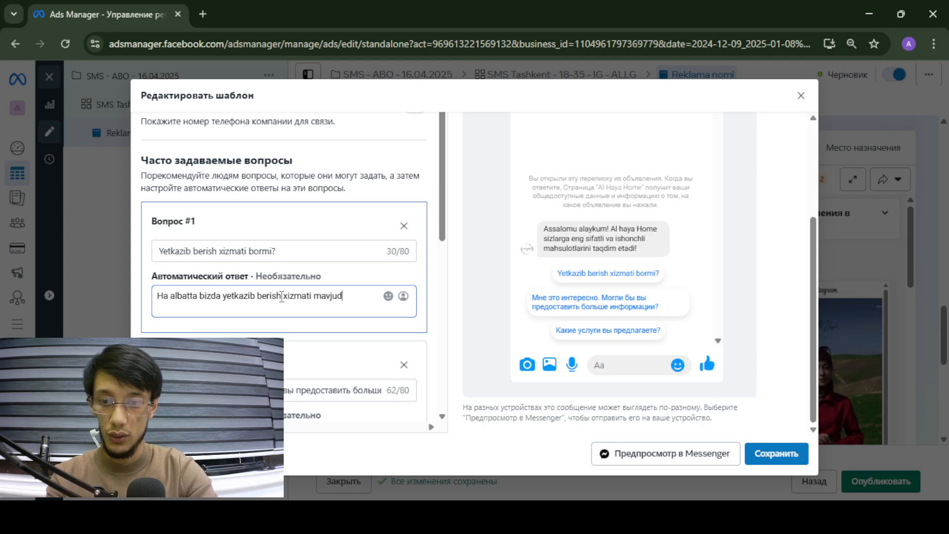
pyautogui.write('! qayerga yetkazib berishimizni xohlaysiz?')
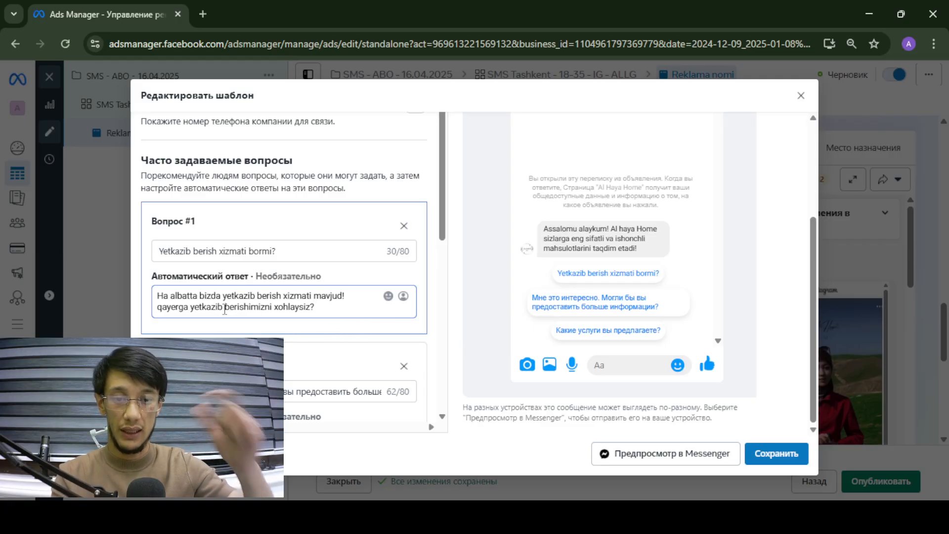
# Replace frequently asked question #2 with "Manzil qayerda?" and enter the company's address as its automatic answer.
pyautogui.scroll(-1, 229, 319)
pyautogui.tripleClick(277, 328)
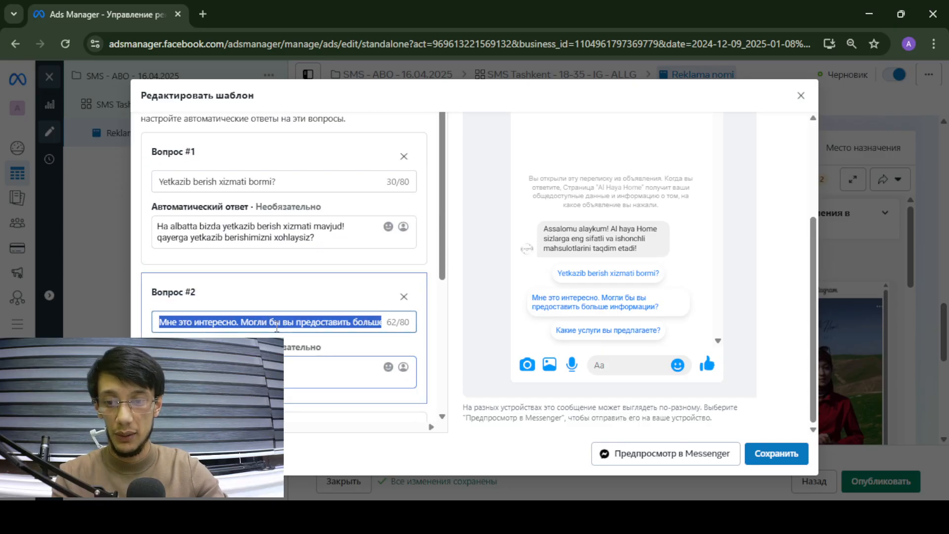
pyautogui.write('Manzil')
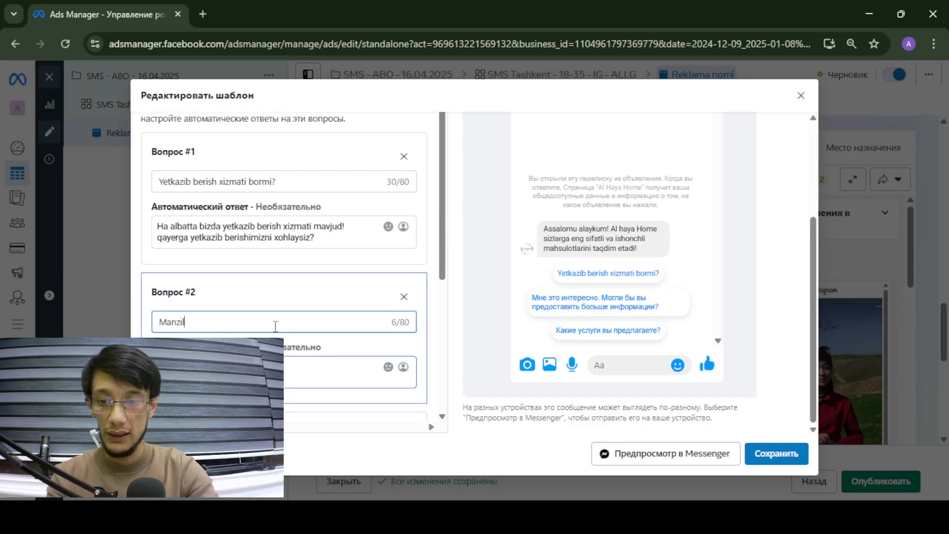
pyautogui.write(' qayerda?')
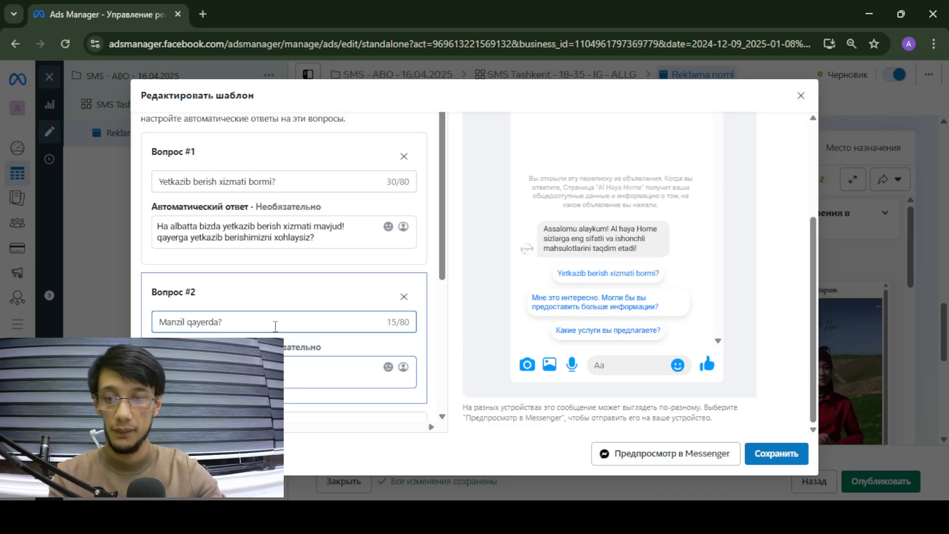
pyautogui.press('Tab')
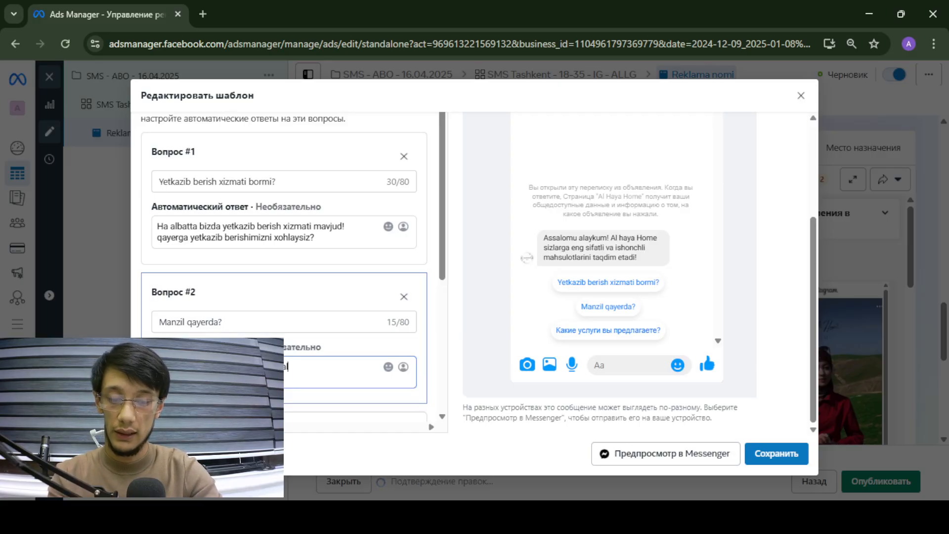
pyautogui.scroll(-2, 346, 341)
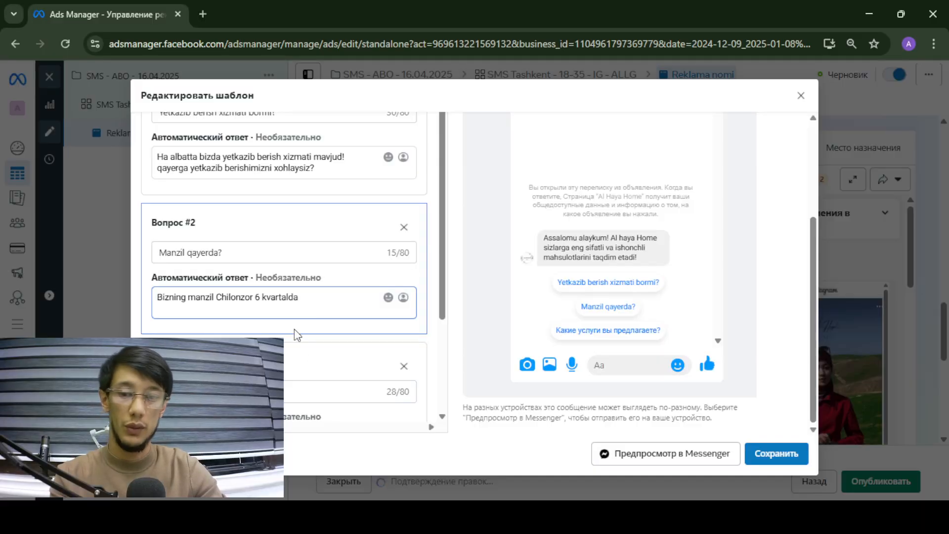
# Remove frequently asked question #3 about the offered services from the message template.
pyautogui.scroll(-1, 367, 335)
pyautogui.scroll(-1, 322, 349)
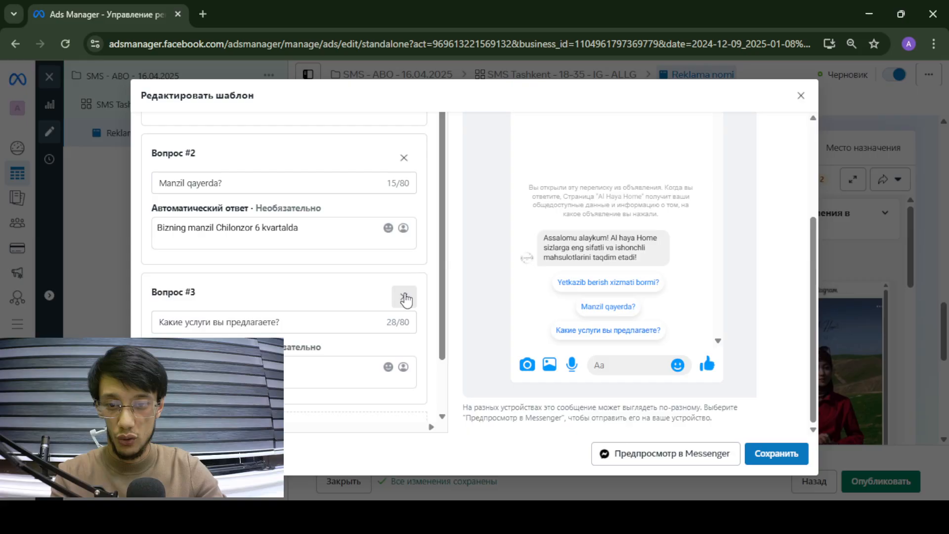
pyautogui.click(405, 299)
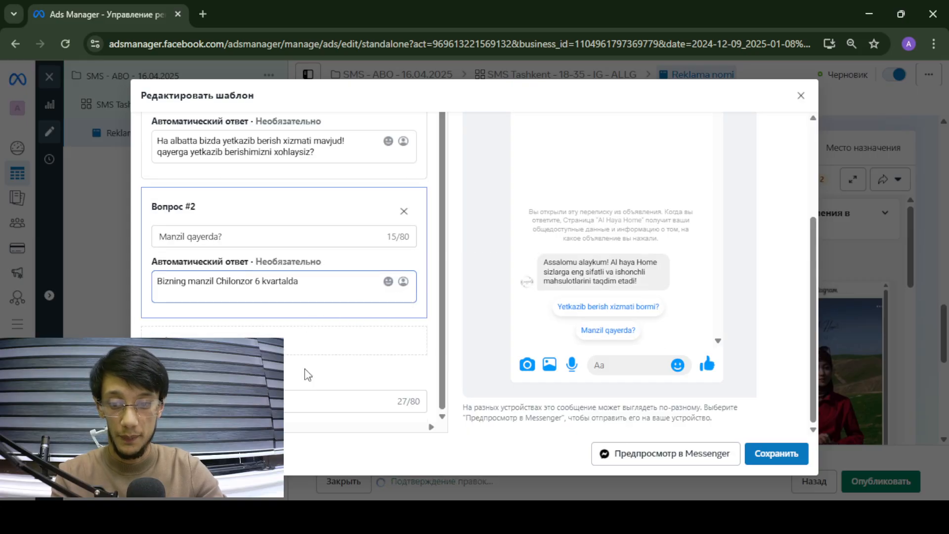
# Rename the message template as "SMS" and save it.
pyautogui.click(247, 401)
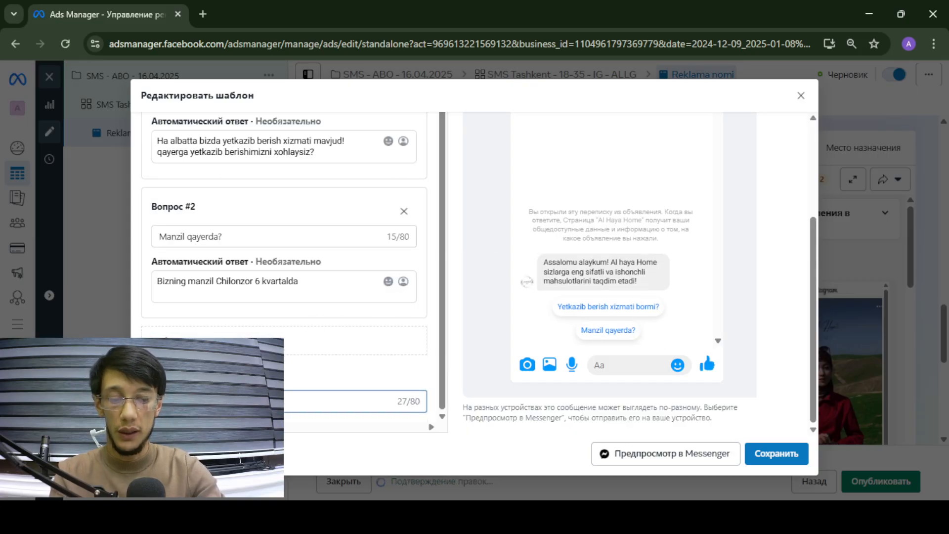
pyautogui.hotkey('ctrl', 'a')
pyautogui.press('BackSpace')
pyautogui.write('SMS')
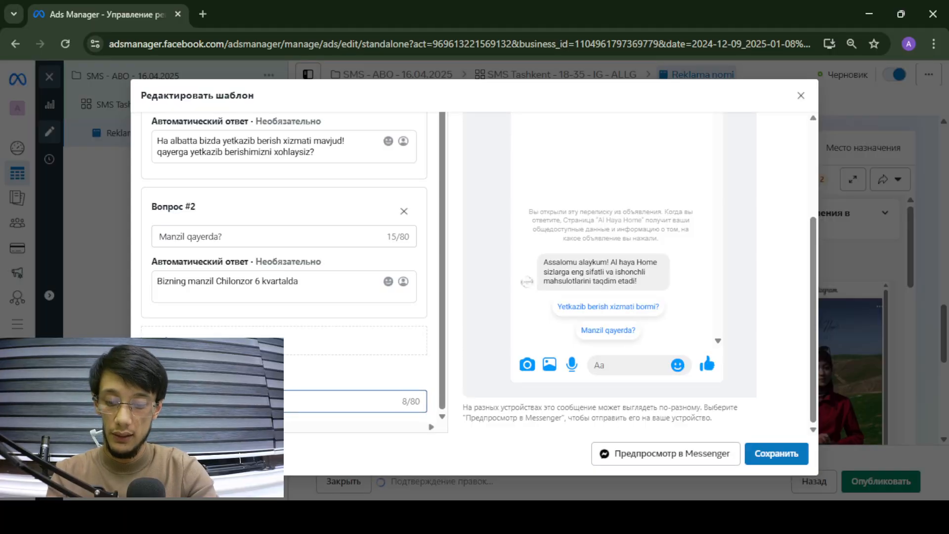
pyautogui.write('i buy')
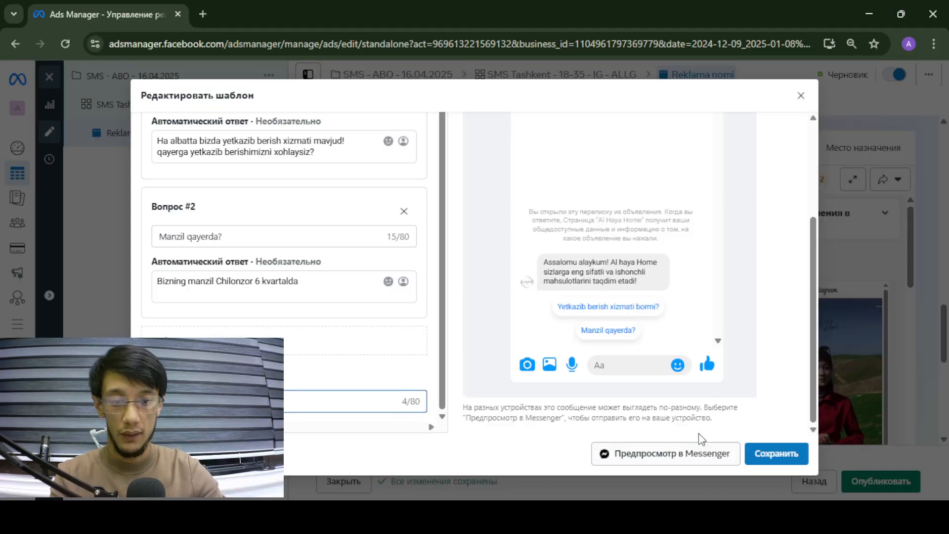
pyautogui.click(758, 452)
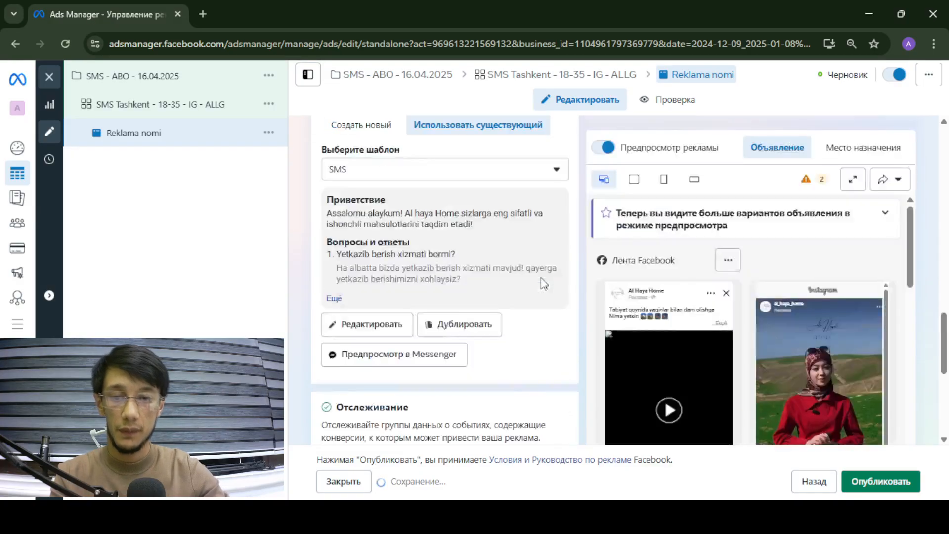
# Try the existing Direct message template for the ad and return to the SMS template.
pyautogui.scroll(4, 575, 248)
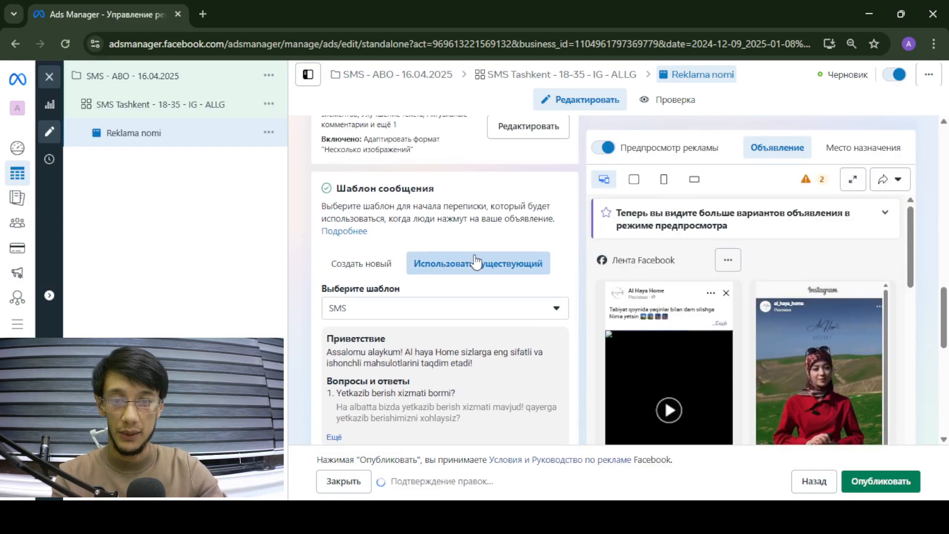
pyautogui.click(491, 310)
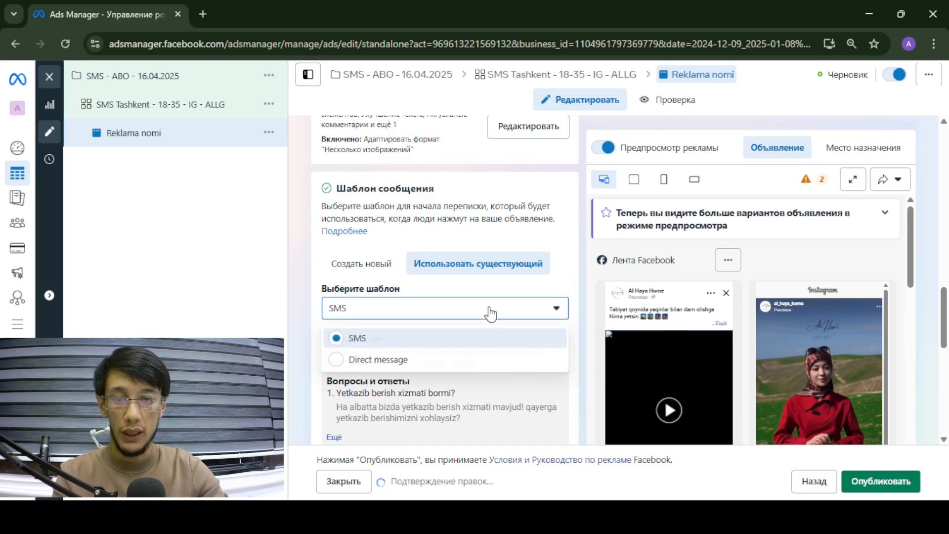
pyautogui.click(394, 364)
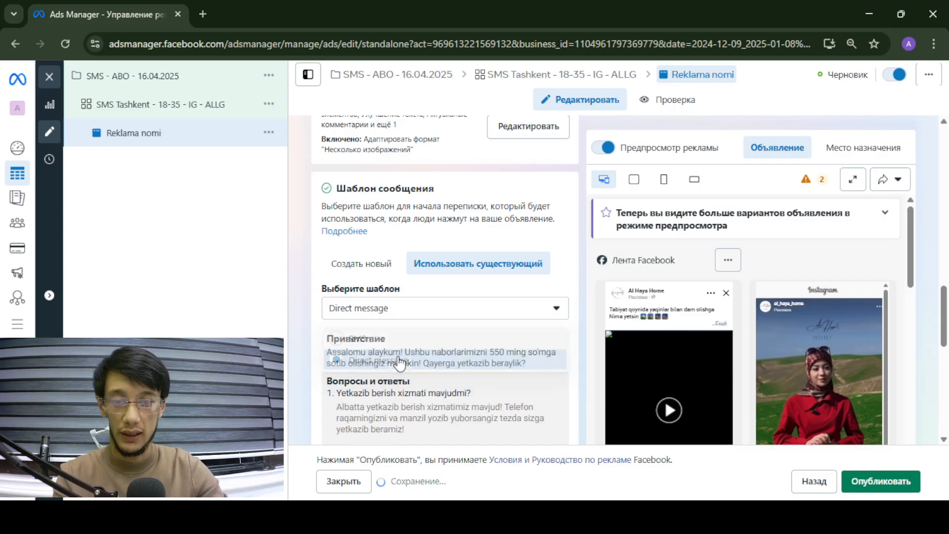
pyautogui.click(482, 311)
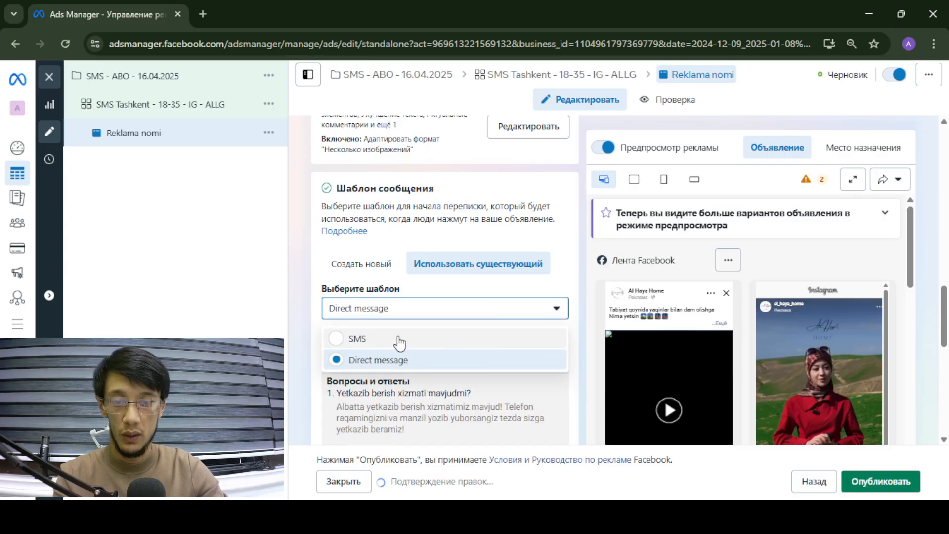
pyautogui.click(475, 339)
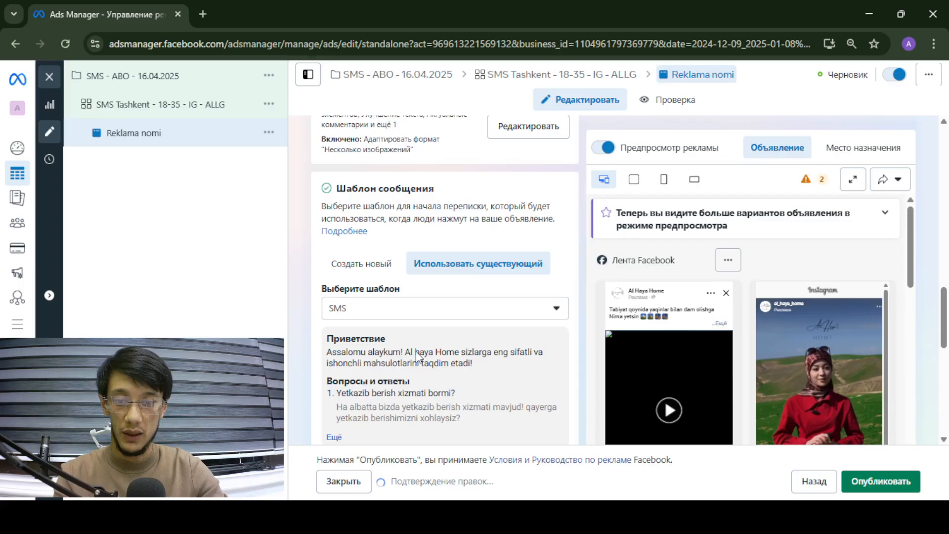
# Choose the existing Direct message template as the ad's message template.
pyautogui.scroll(-1, 418, 349)
pyautogui.click(435, 242)
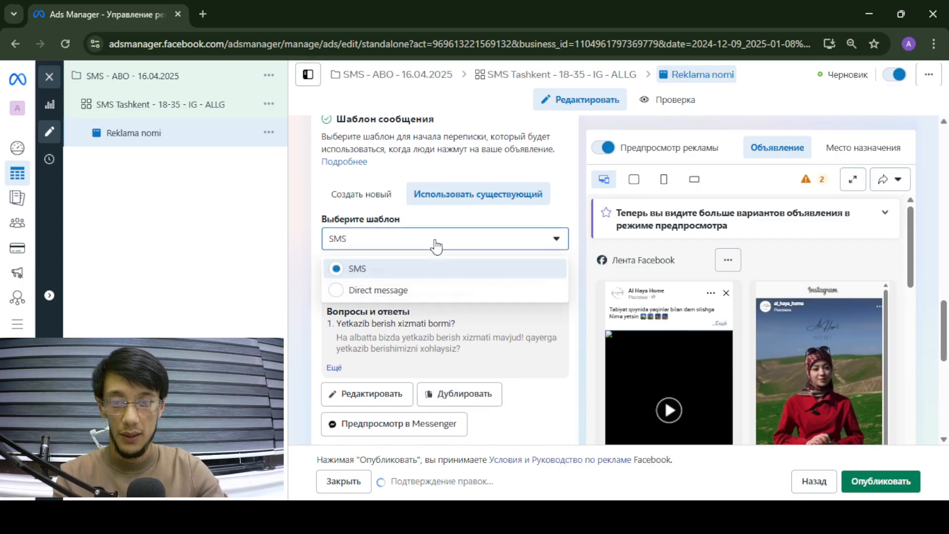
pyautogui.click(379, 295)
pyautogui.scroll(-1, 404, 278)
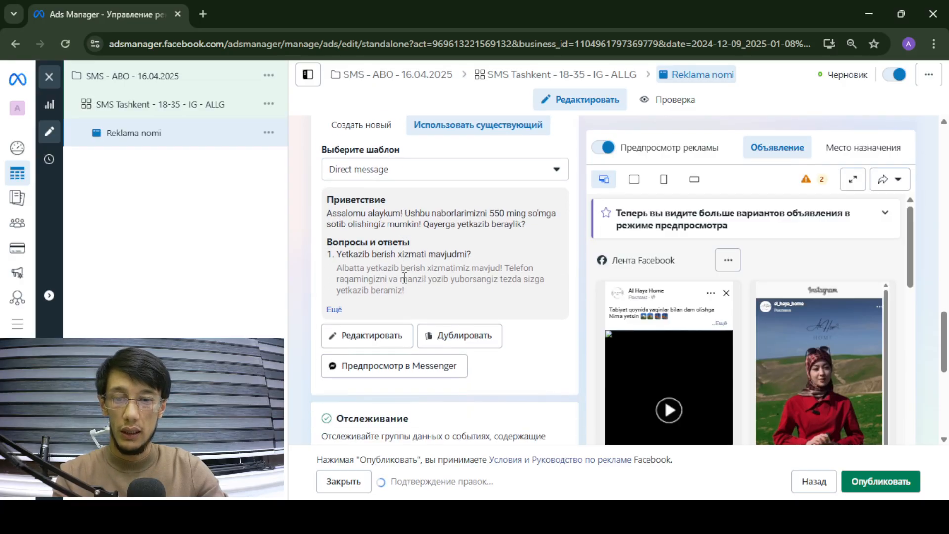
# Review the ad's tracking events, URL parameters and remaining settings from the message template back to the ad name.
pyautogui.scroll(-5, 405, 278)
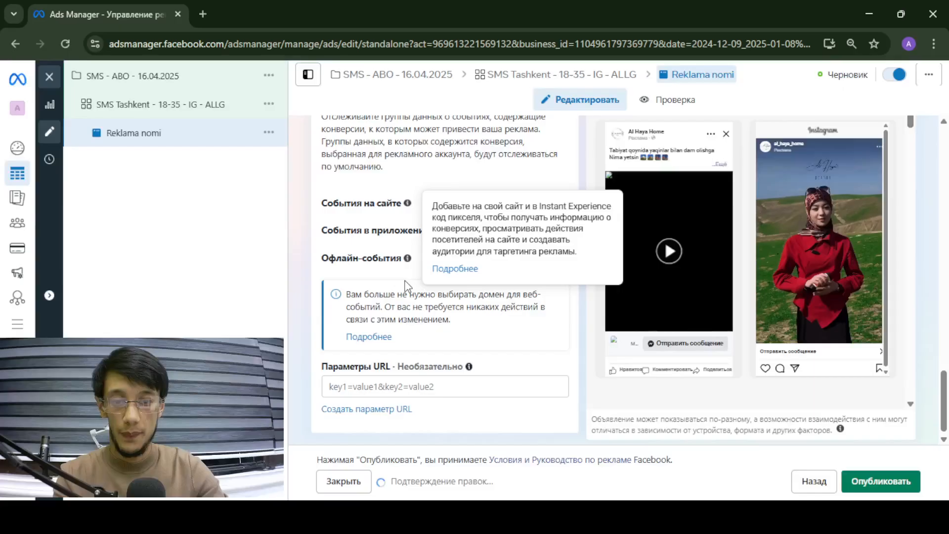
pyautogui.scroll(8, 404, 284)
pyautogui.scroll(-8, 405, 285)
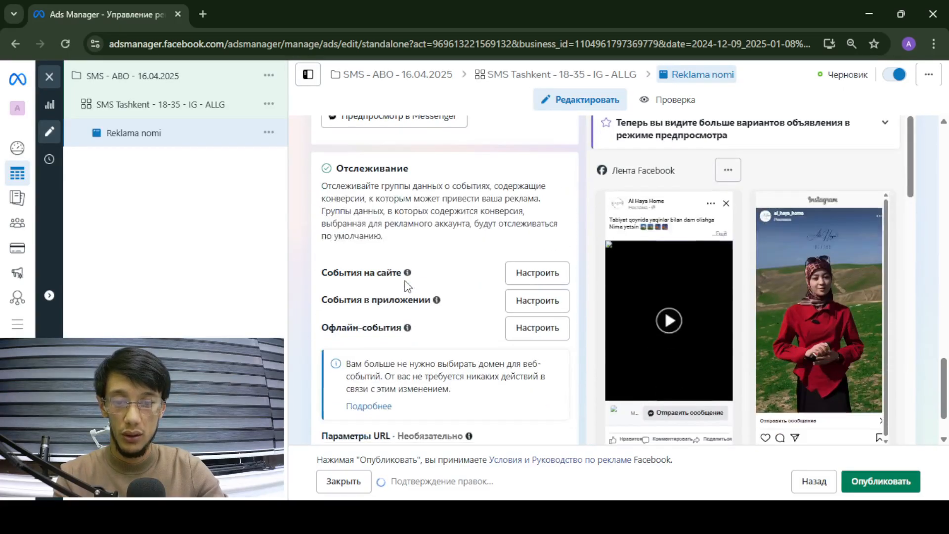
pyautogui.scroll(6, 404, 284)
pyautogui.scroll(-6, 404, 284)
pyautogui.moveTo(421, 473)
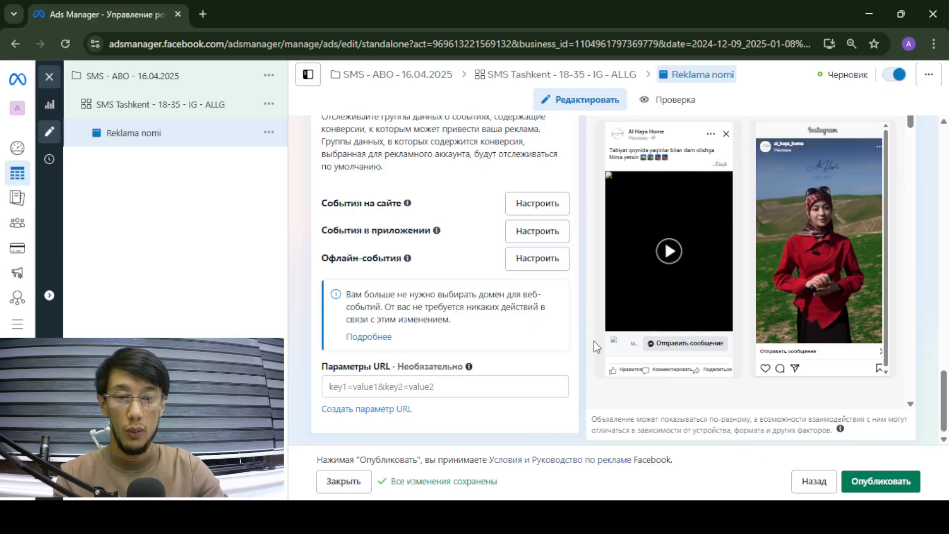
pyautogui.scroll(5, 585, 337)
pyautogui.scroll(10, 586, 337)
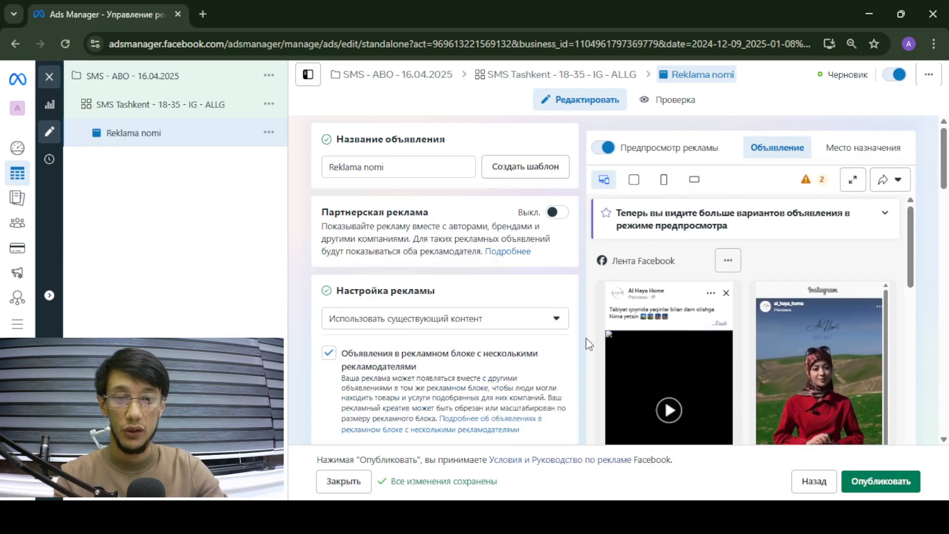